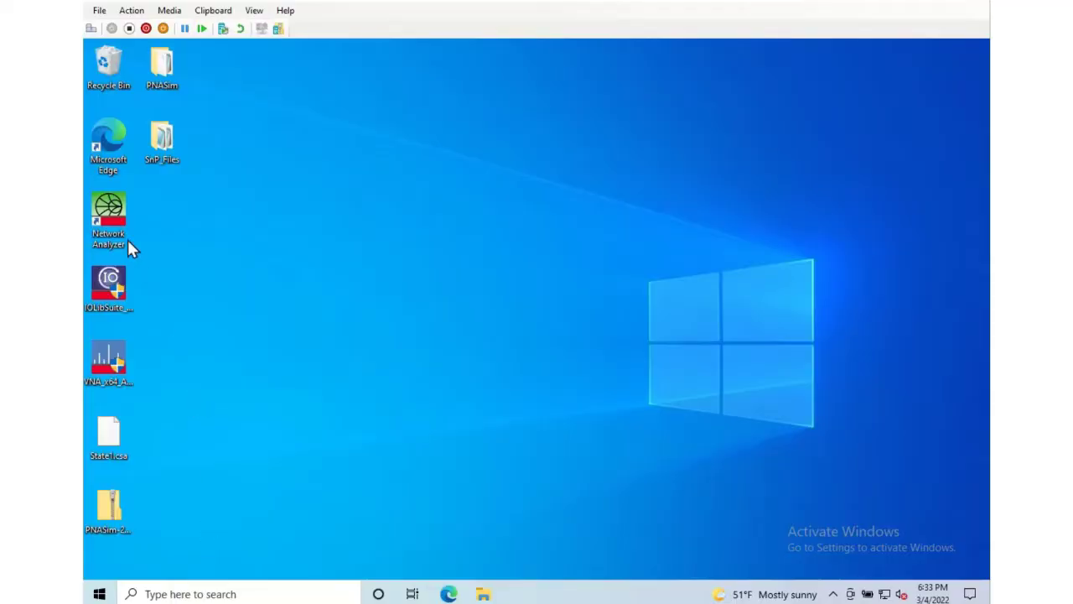
# - Launch the 4-port N5245B VNA Simulator and switch the trace from S11 to S21
pyautogui.rightClick(110, 213)
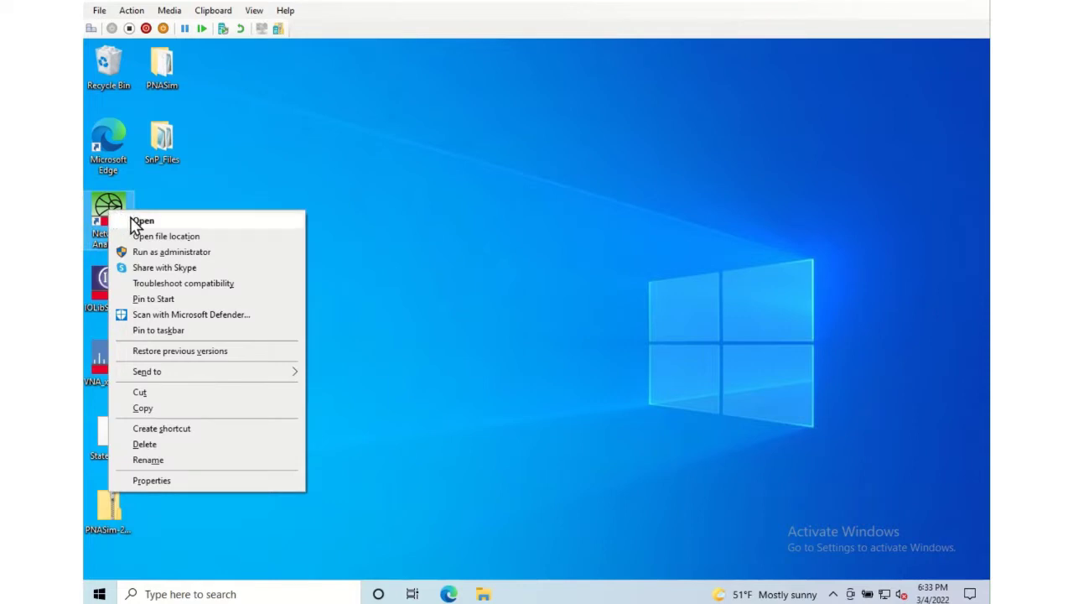
pyautogui.click(141, 221)
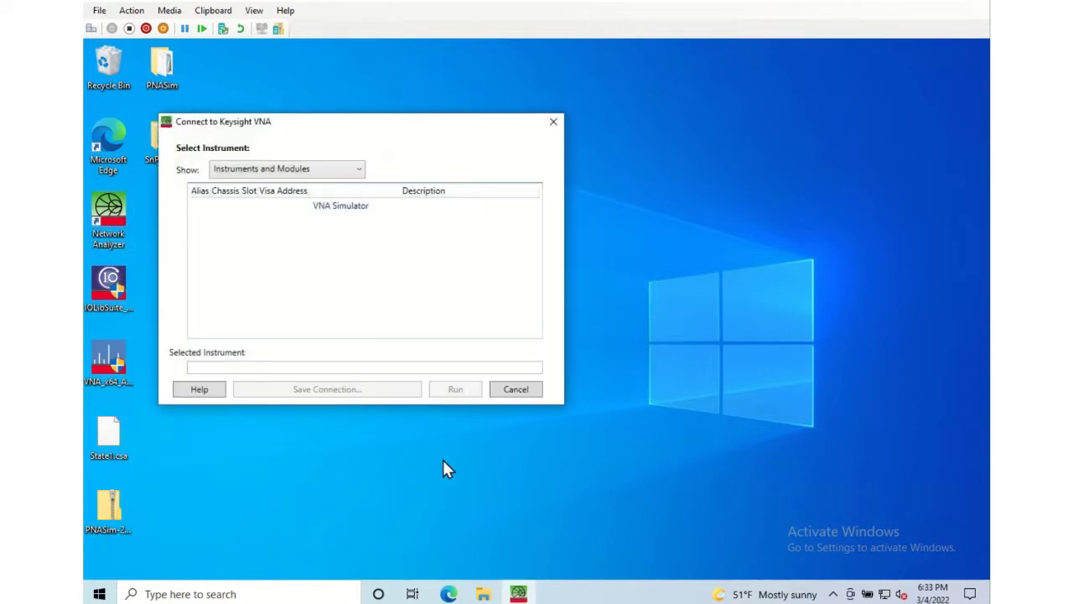
pyautogui.click(352, 210)
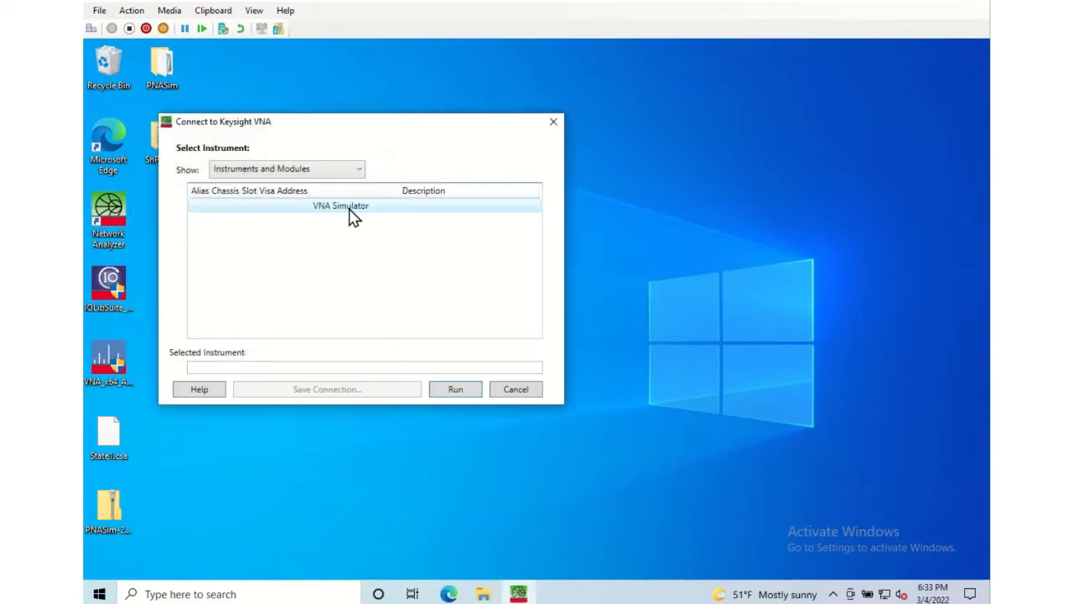
pyautogui.click(452, 390)
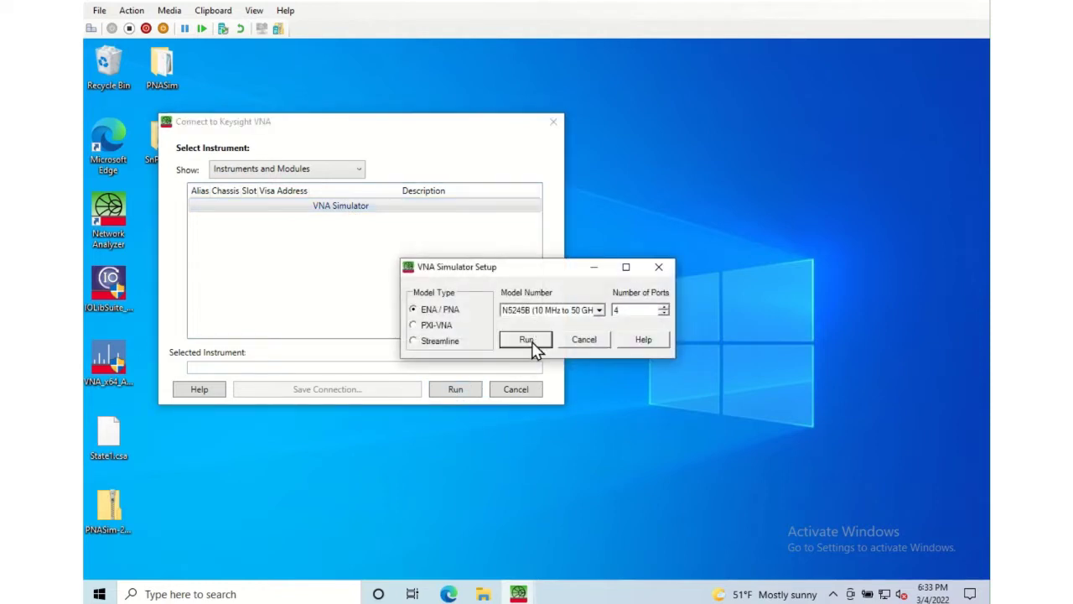
pyautogui.click(532, 342)
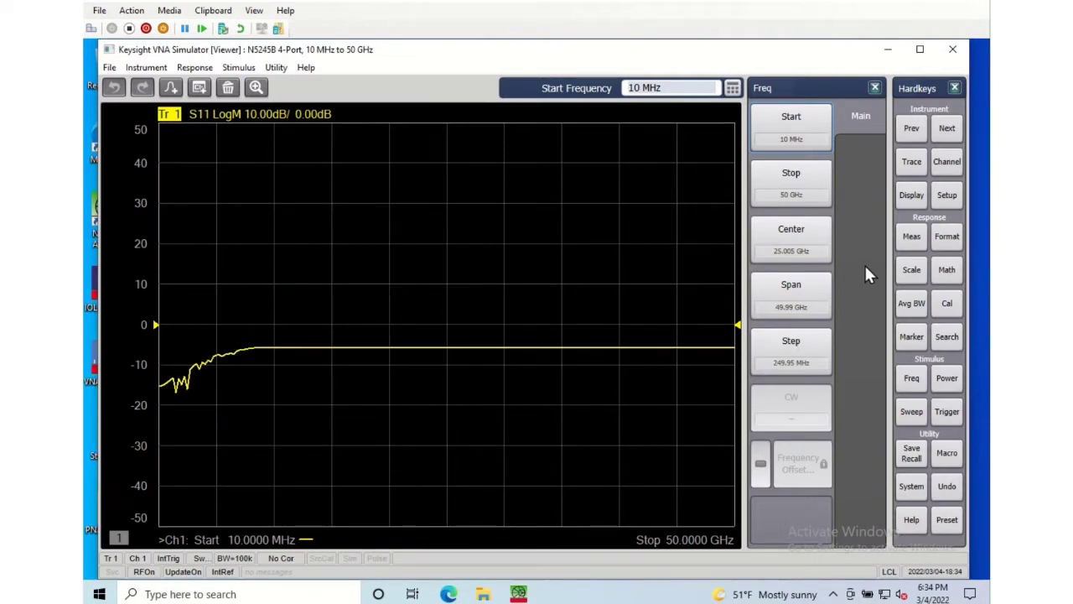
pyautogui.click(911, 236)
pyautogui.click(792, 183)
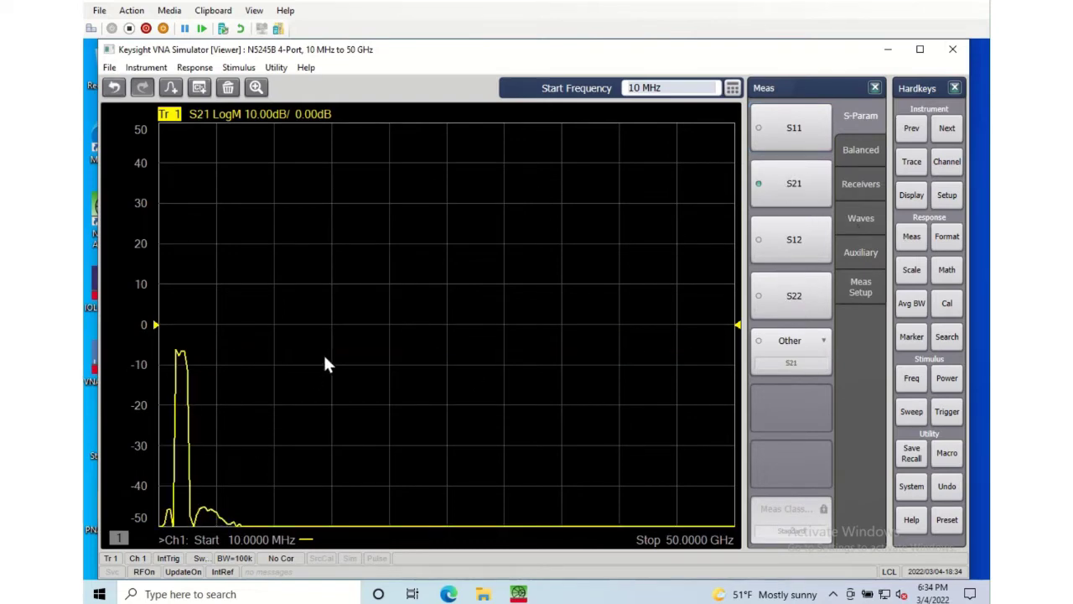
# - Hold the sweep and close the current plot window
pyautogui.click(946, 411)
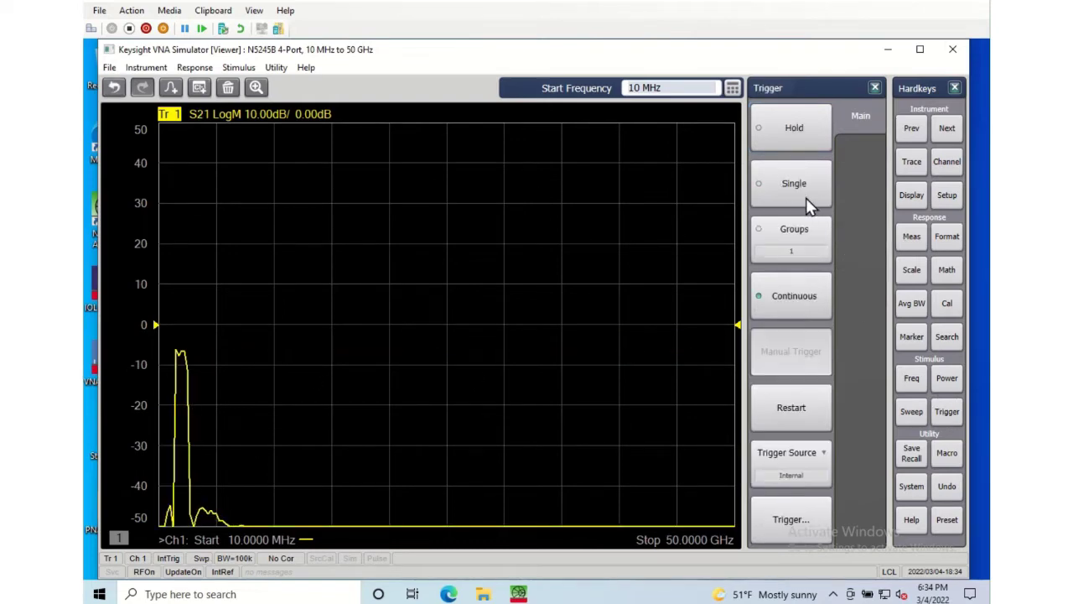
pyautogui.click(783, 130)
pyautogui.click(911, 453)
pyautogui.rightClick(467, 382)
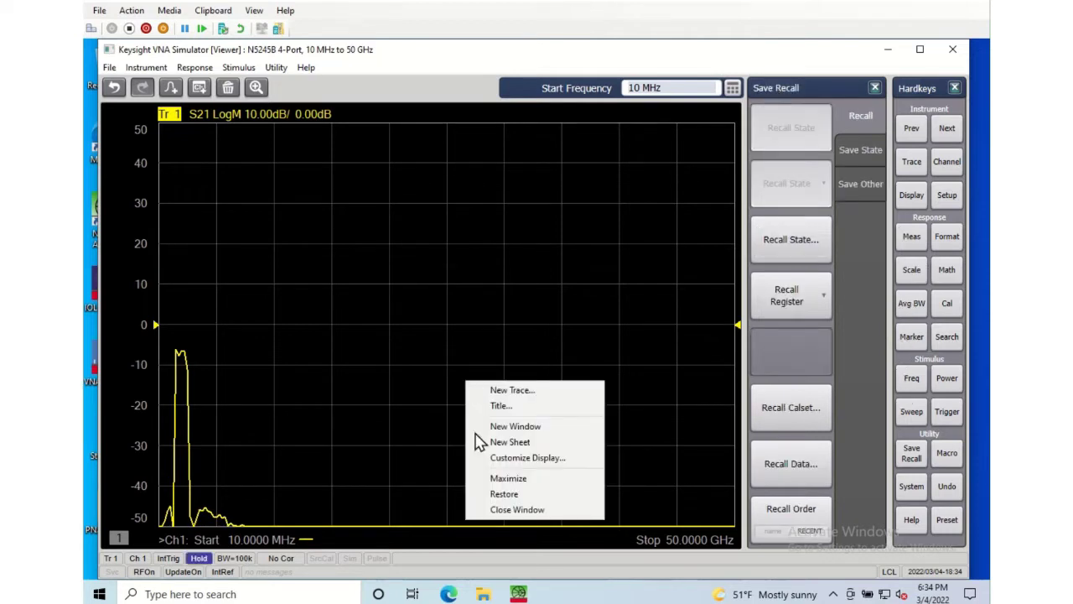
pyautogui.click(499, 511)
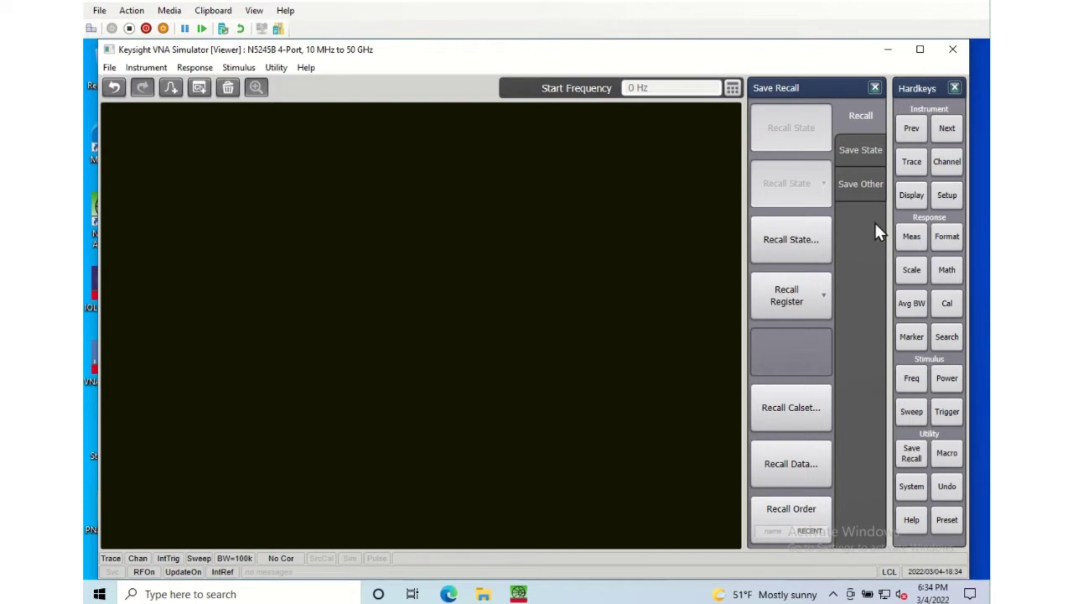
# - Recall the Amp1_EcUT.s2p data file from Desktop\SnP_Files
pyautogui.click(800, 466)
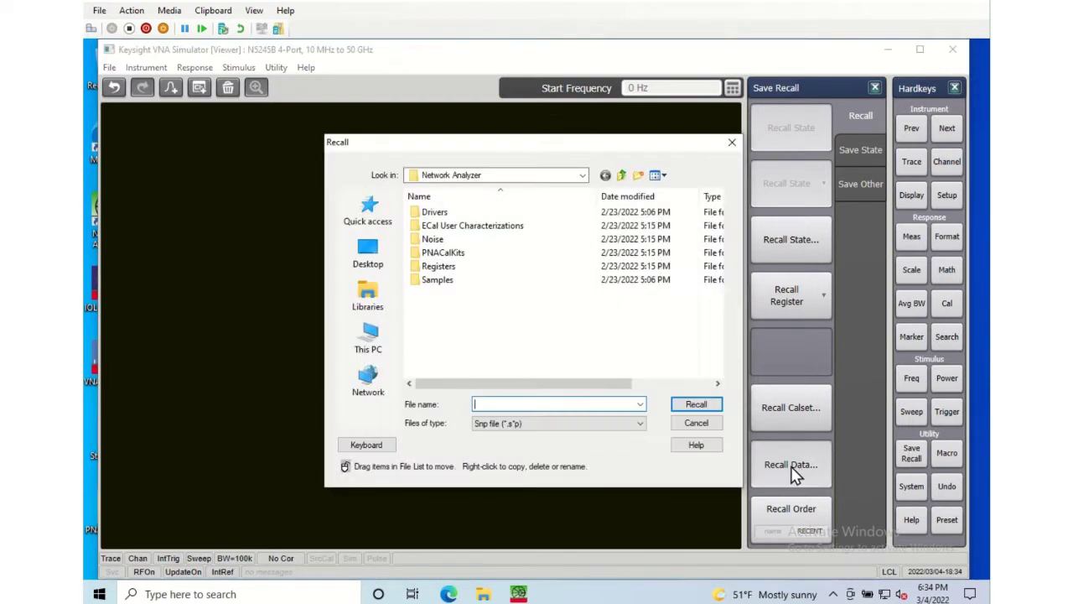
pyautogui.click(362, 248)
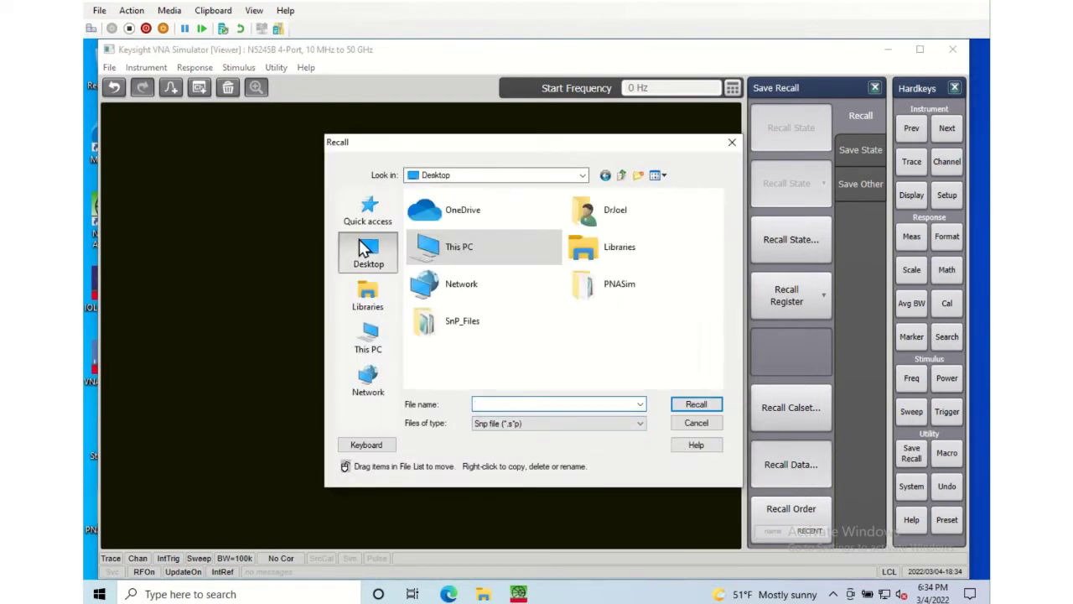
pyautogui.doubleClick(445, 326)
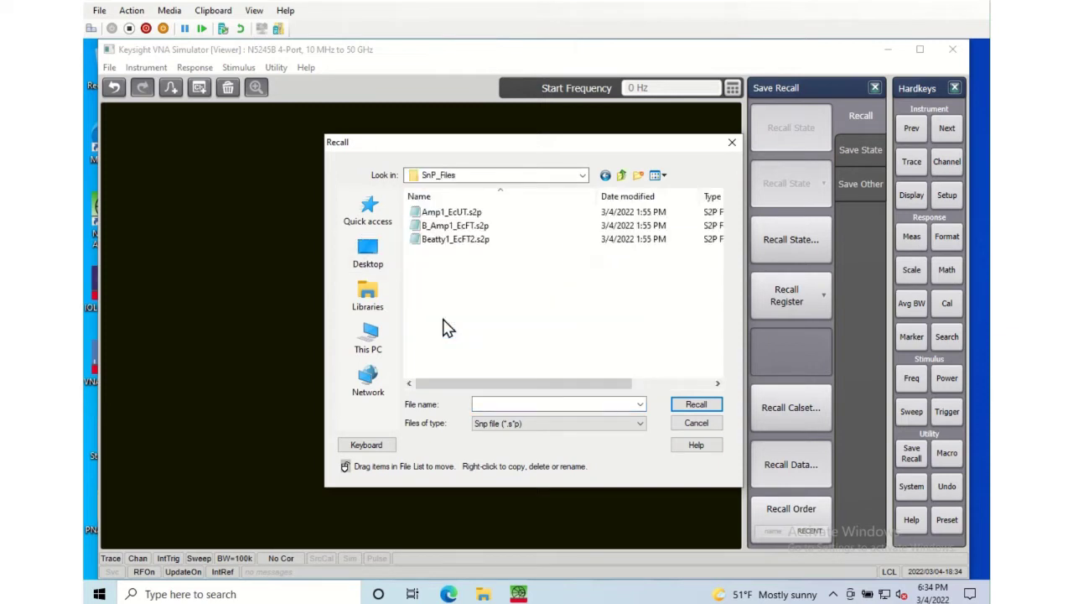
pyautogui.click(439, 215)
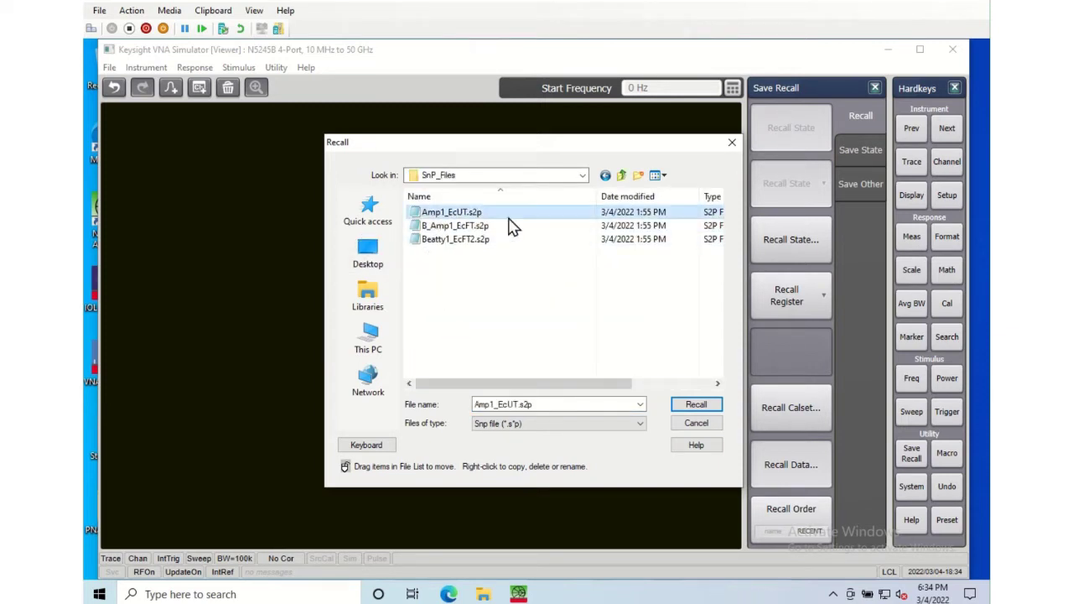
pyautogui.click(692, 404)
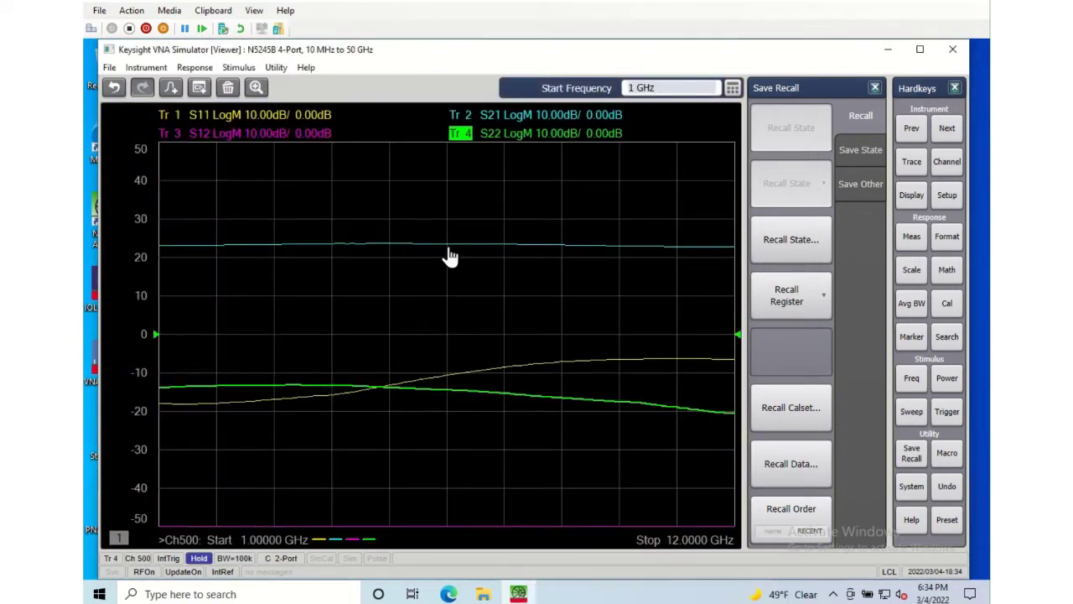
# - Set marker coupling to Channel in Marker Setup
pyautogui.click(908, 339)
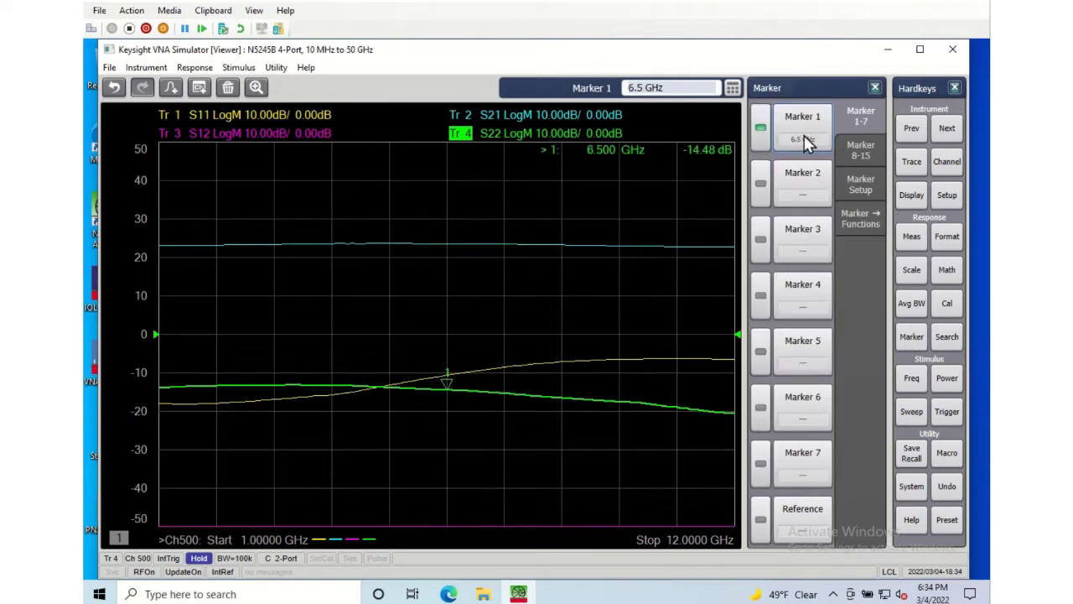
pyautogui.click(862, 184)
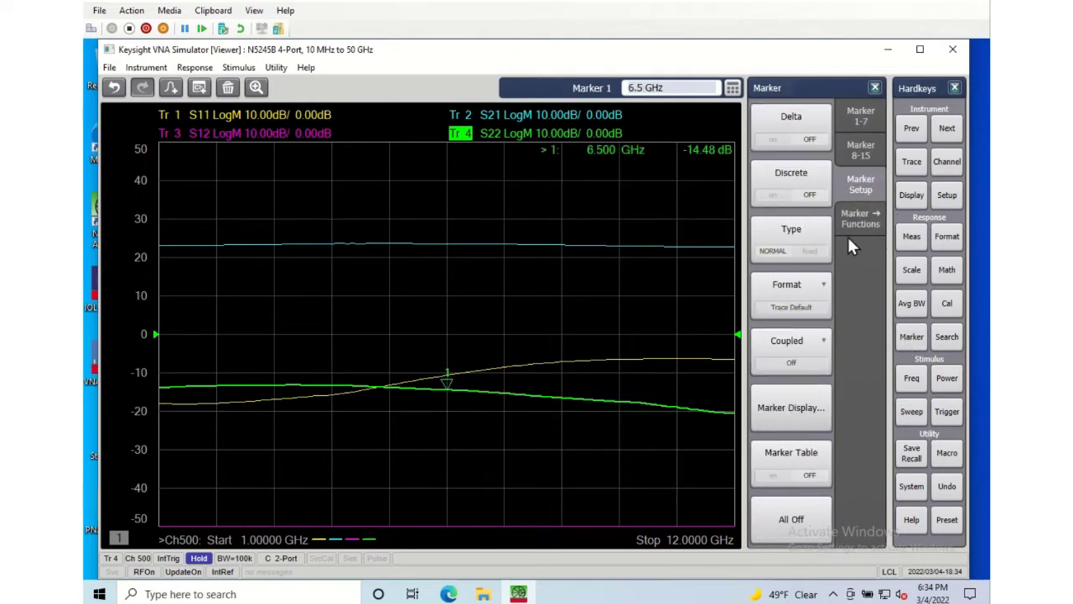
pyautogui.click(793, 352)
pyautogui.click(712, 408)
pyautogui.click(911, 338)
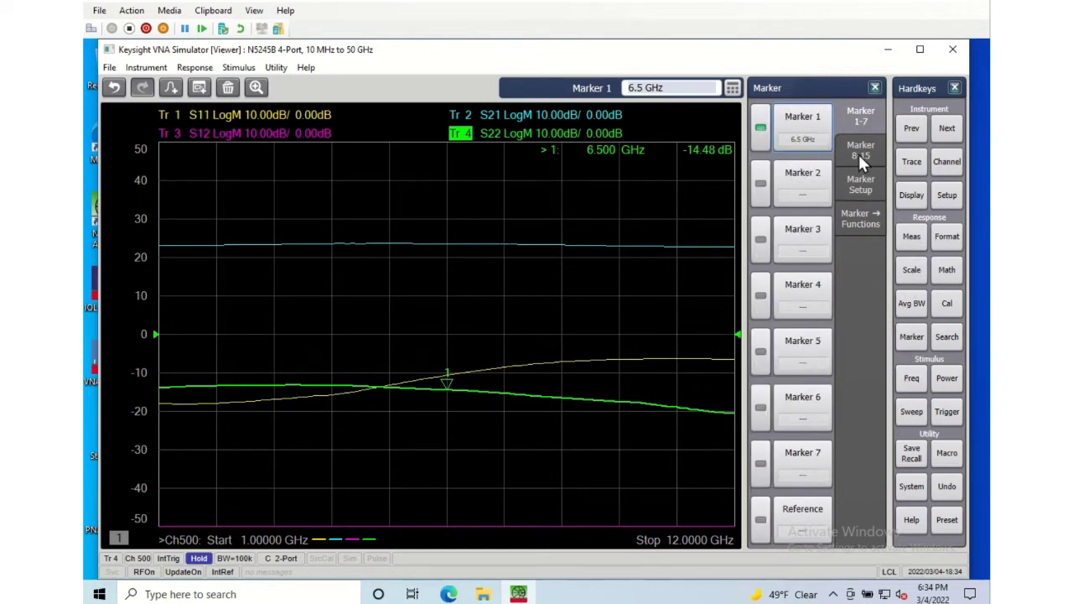
# - Turn on Marker 1 for the S21, S11 and S12 traces
pyautogui.click(508, 114)
pyautogui.click(763, 130)
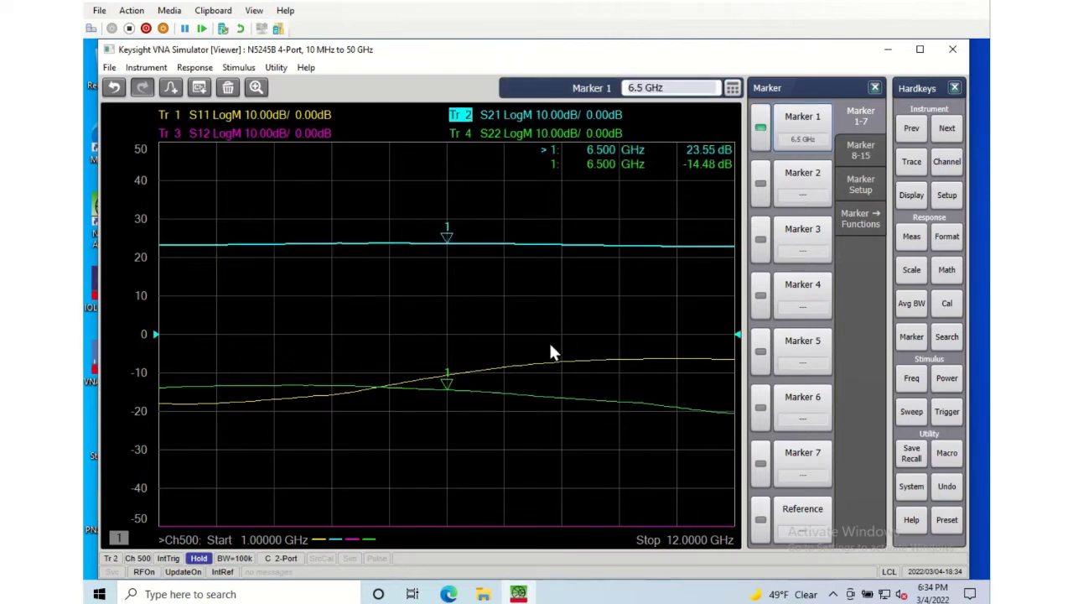
pyautogui.click(549, 366)
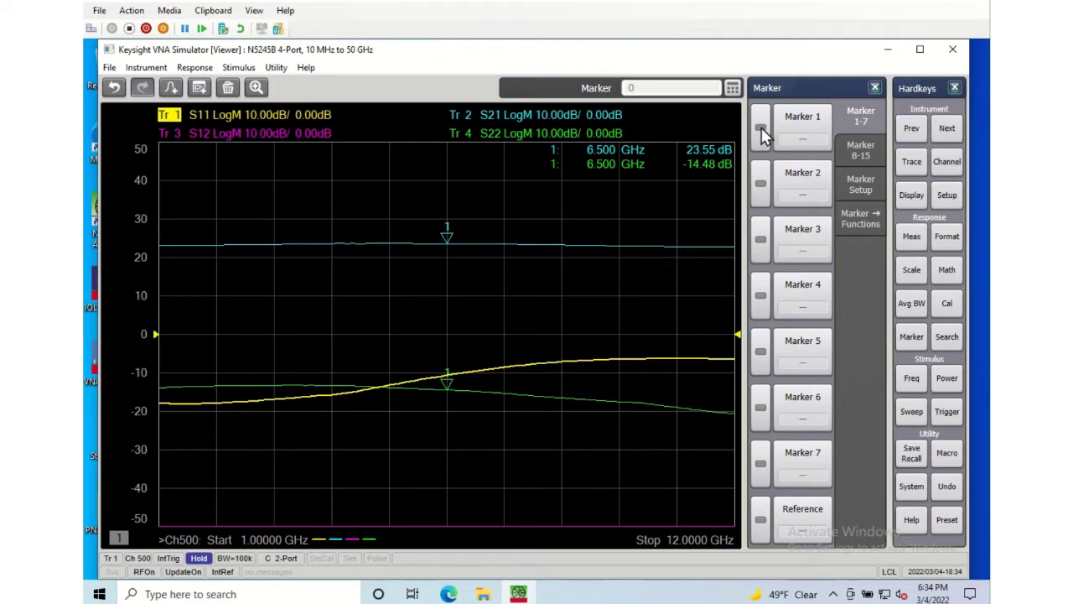
pyautogui.click(761, 130)
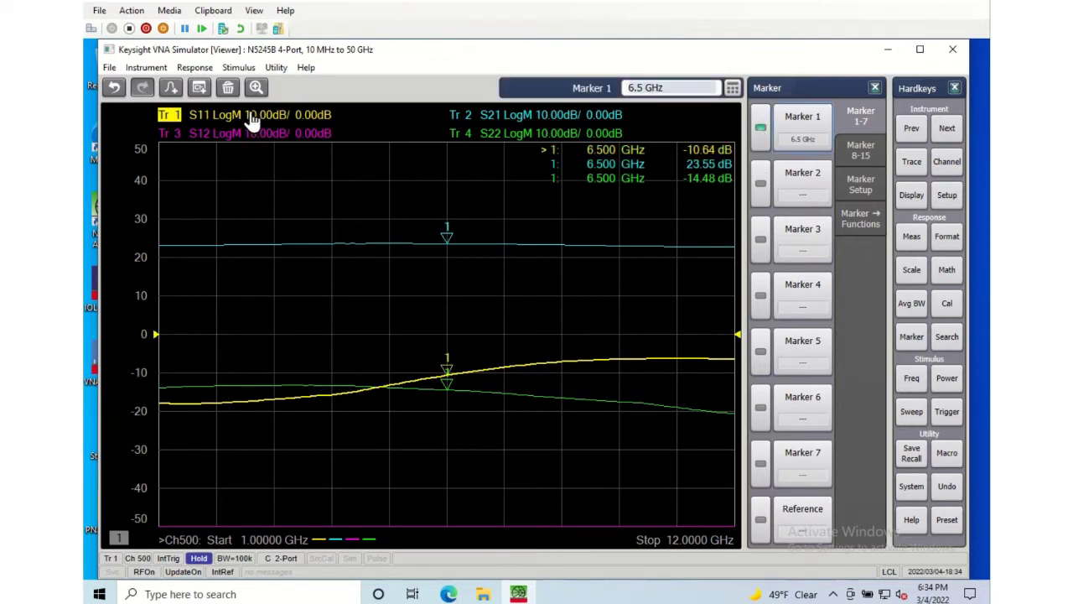
pyautogui.click(271, 138)
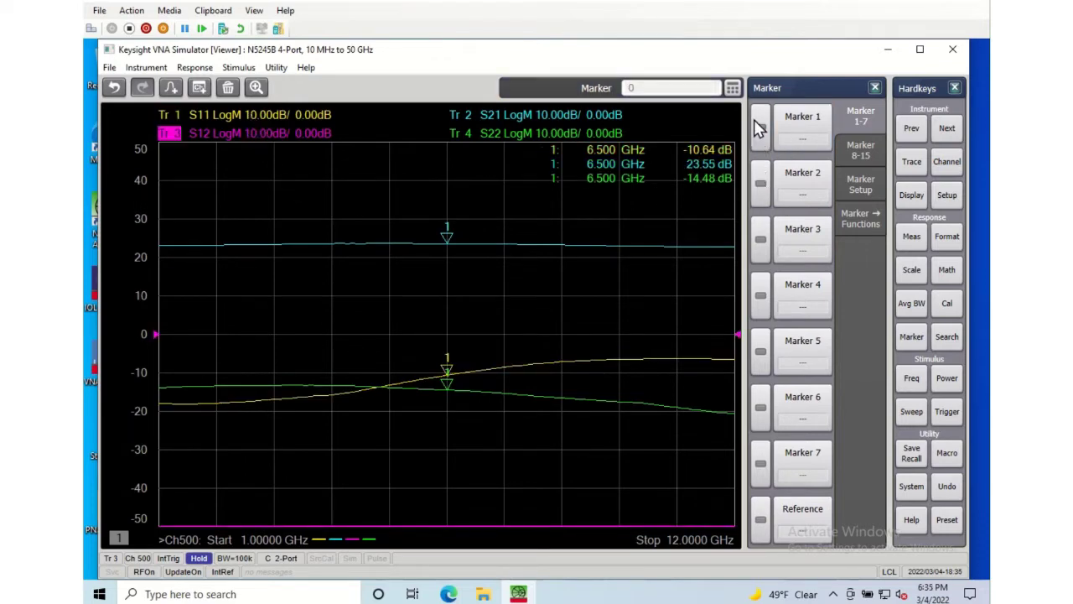
pyautogui.click(761, 129)
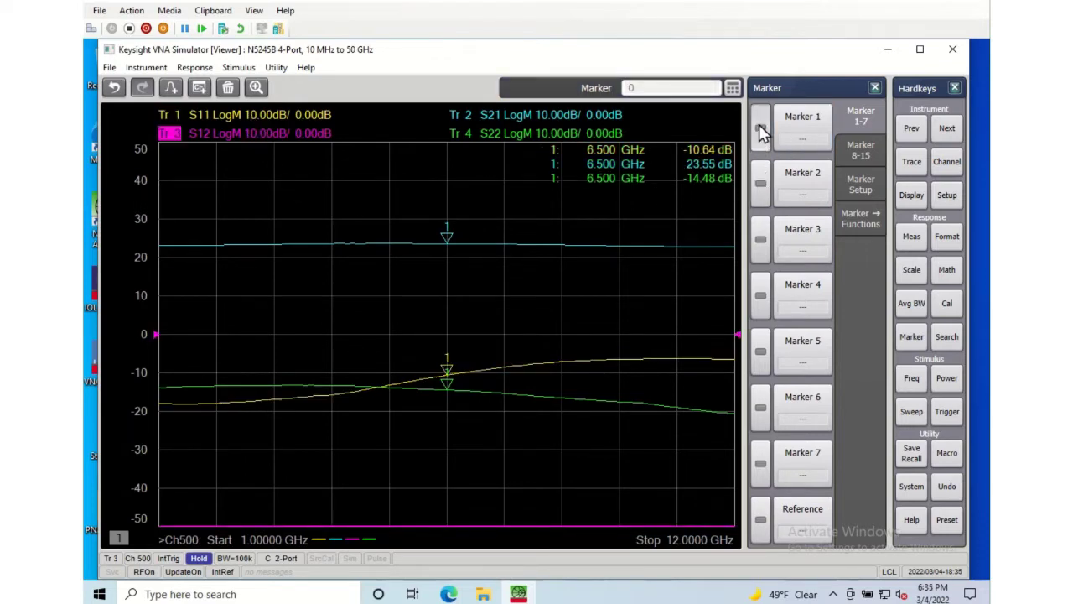
# - Switch the marker readout to large, then back to normal size
pyautogui.rightClick(593, 159)
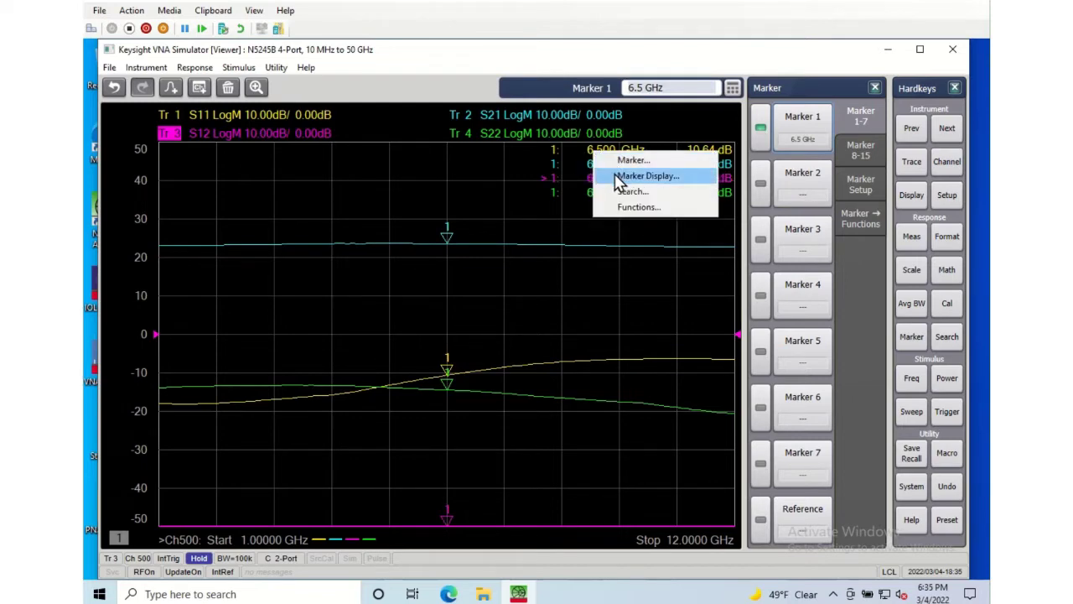
pyautogui.click(623, 177)
pyautogui.click(266, 256)
pyautogui.click(384, 487)
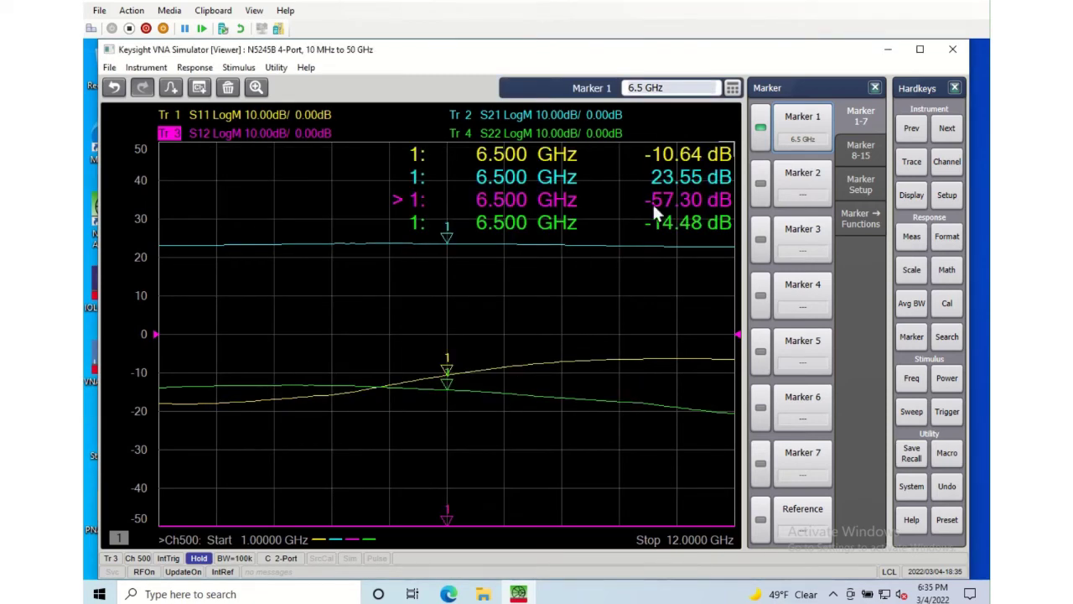
pyautogui.click(461, 158)
pyautogui.click(496, 169)
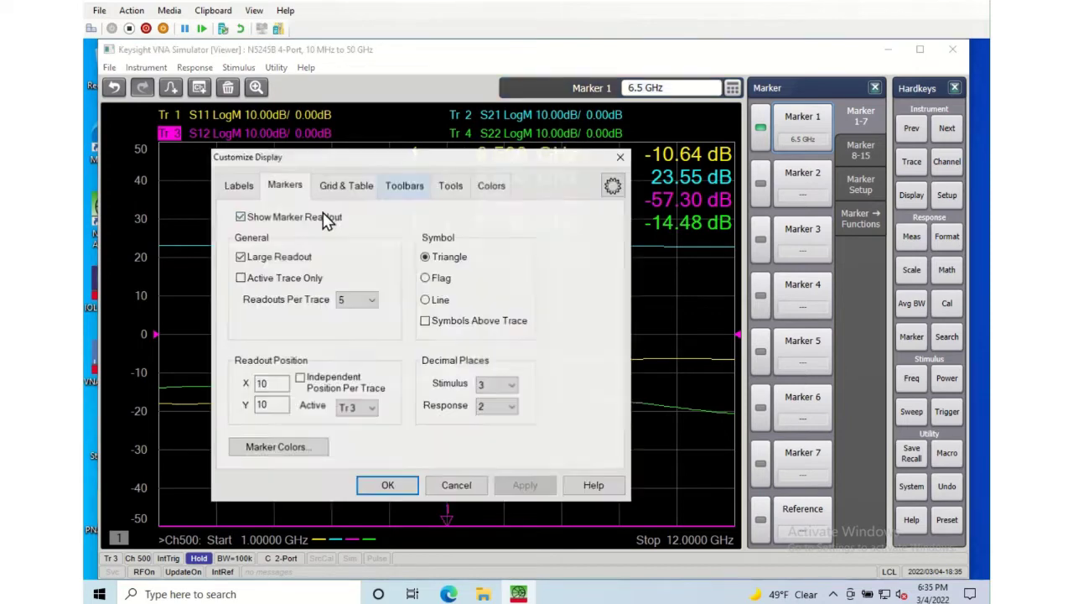
pyautogui.click(270, 257)
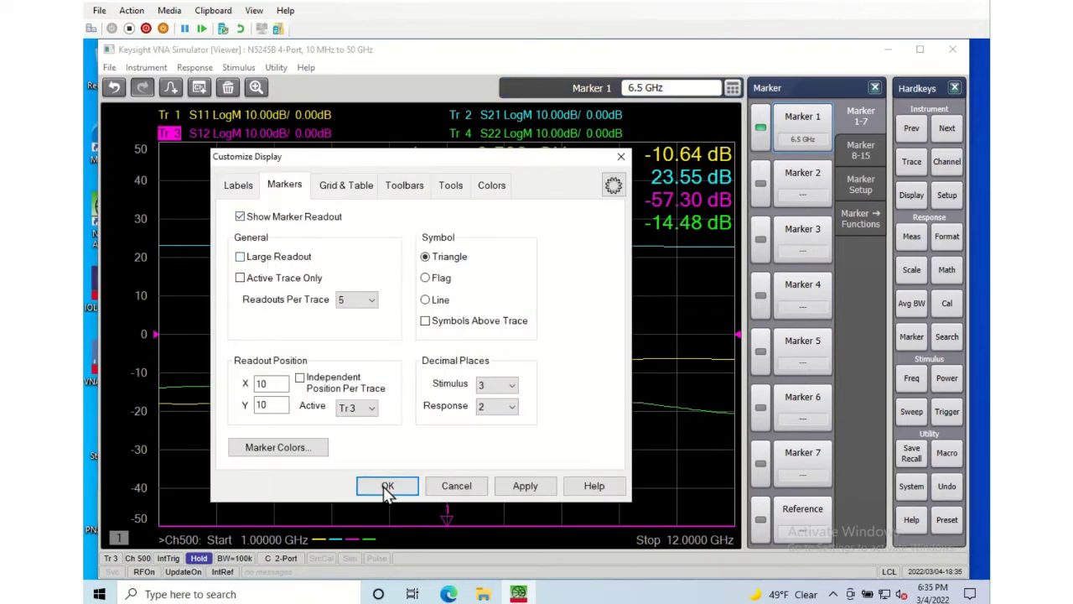
pyautogui.click(387, 487)
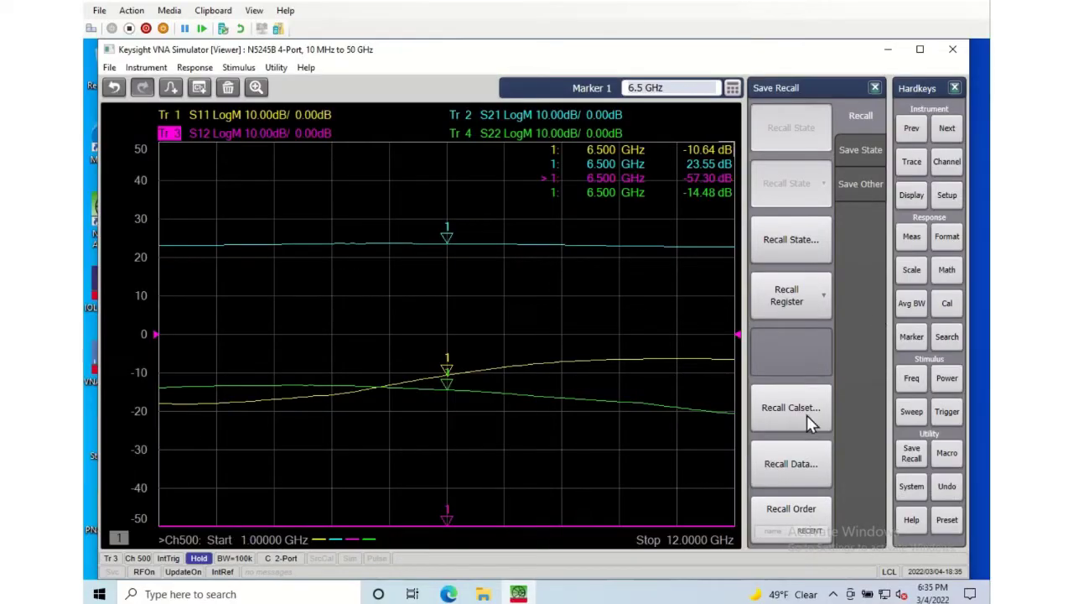
# - Recall the Beatty1_EcFT2.s2p data file into a second channel
pyautogui.click(785, 471)
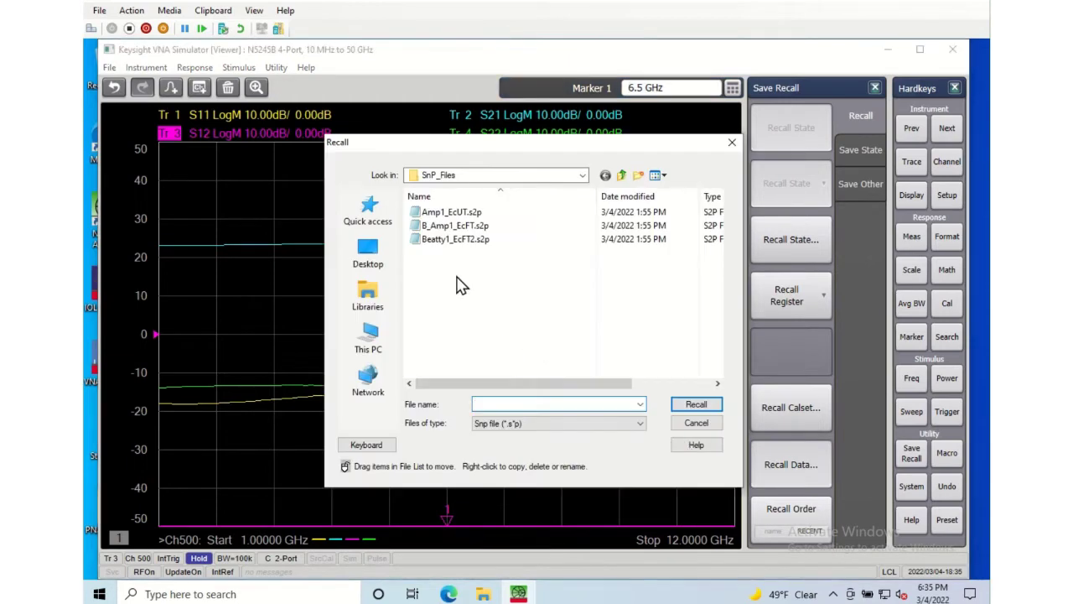
pyautogui.click(442, 243)
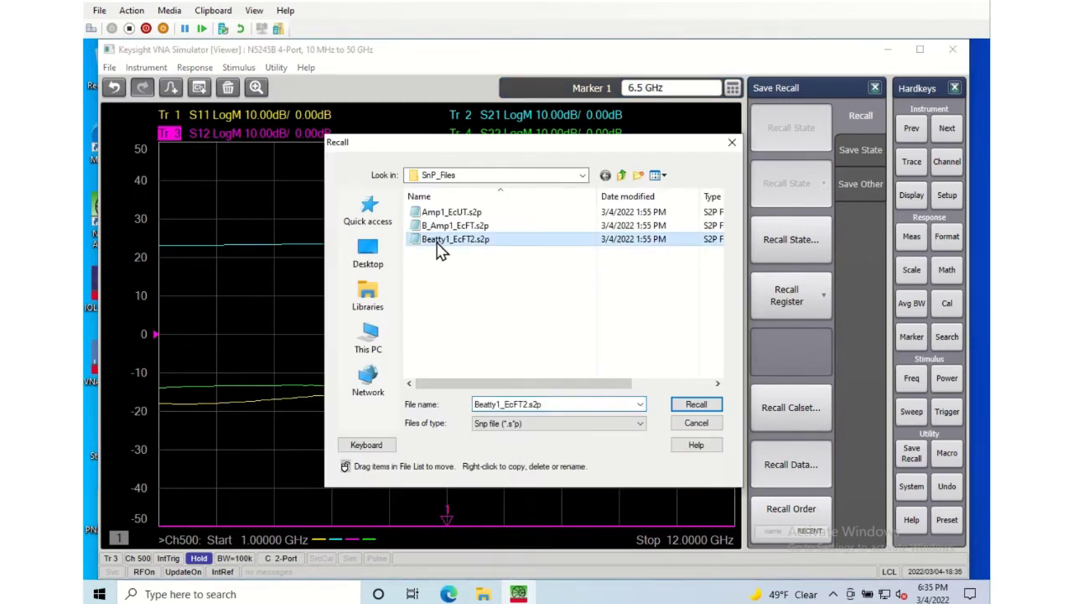
pyautogui.click(695, 405)
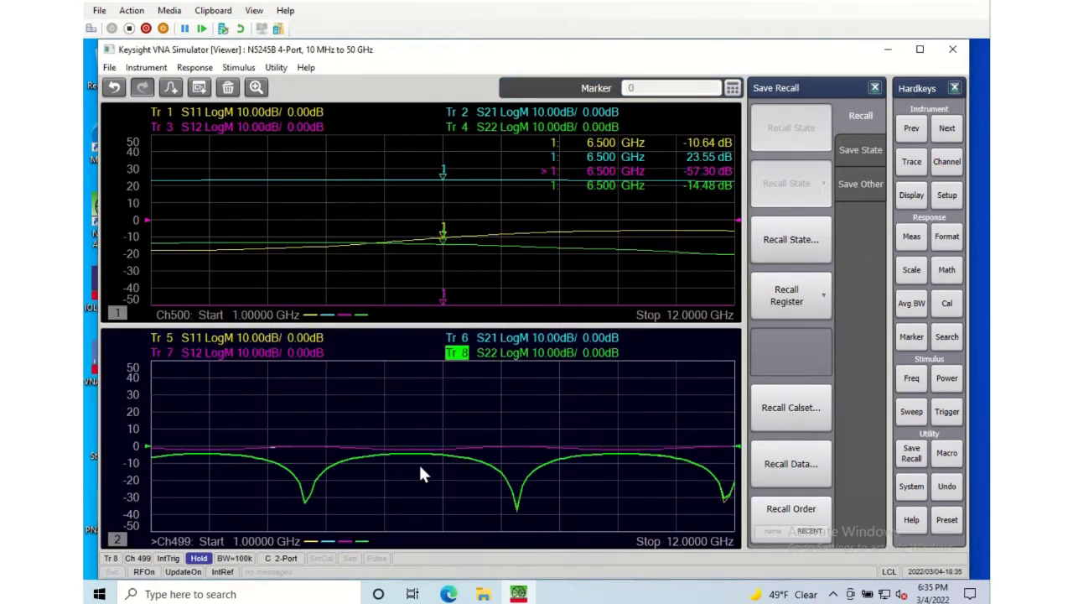
# - Turn on Marker 1 on S21 trace Tr 6 and drag it to about 6.066 GHz
pyautogui.click(910, 338)
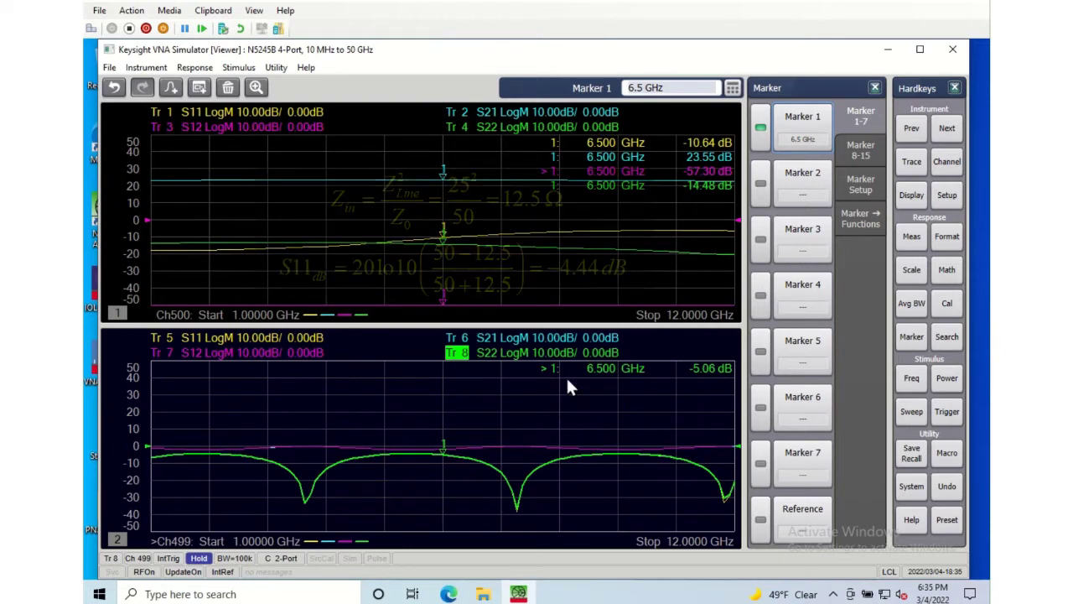
pyautogui.click(496, 338)
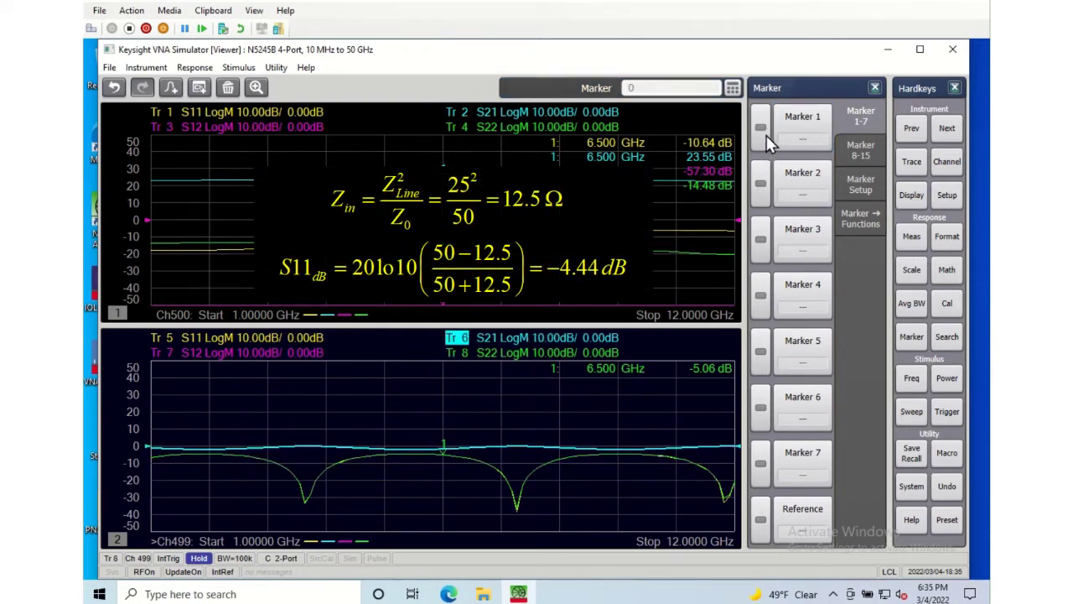
pyautogui.click(761, 127)
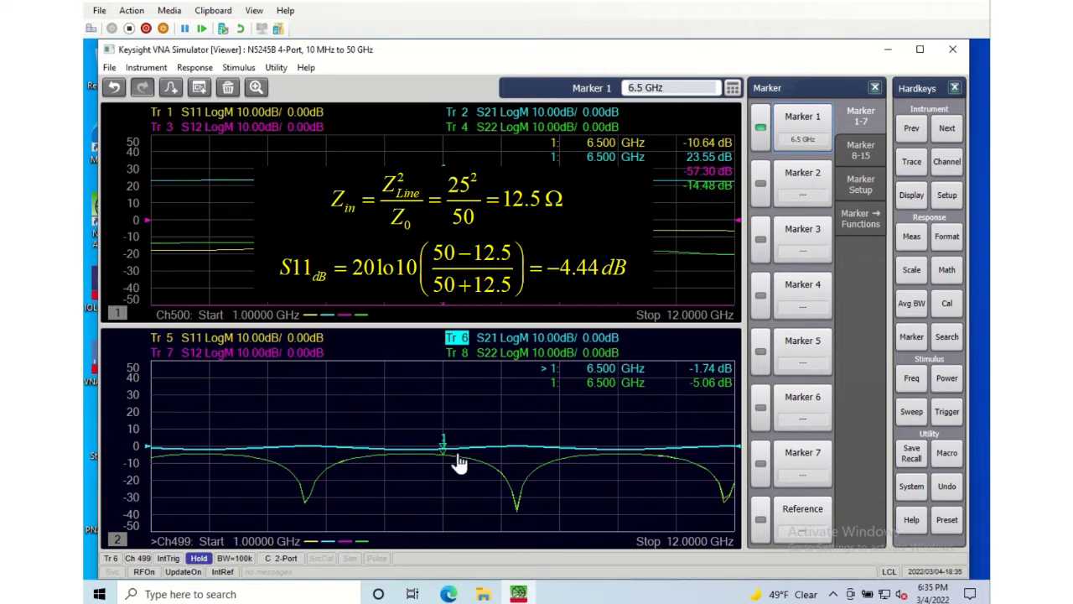
pyautogui.moveTo(443, 460)
pyautogui.mouseDown()
pyautogui.moveTo(382, 465)
pyautogui.moveTo(299, 503)
pyautogui.moveTo(305, 514)
pyautogui.moveTo(420, 489)
pyautogui.mouseUp()
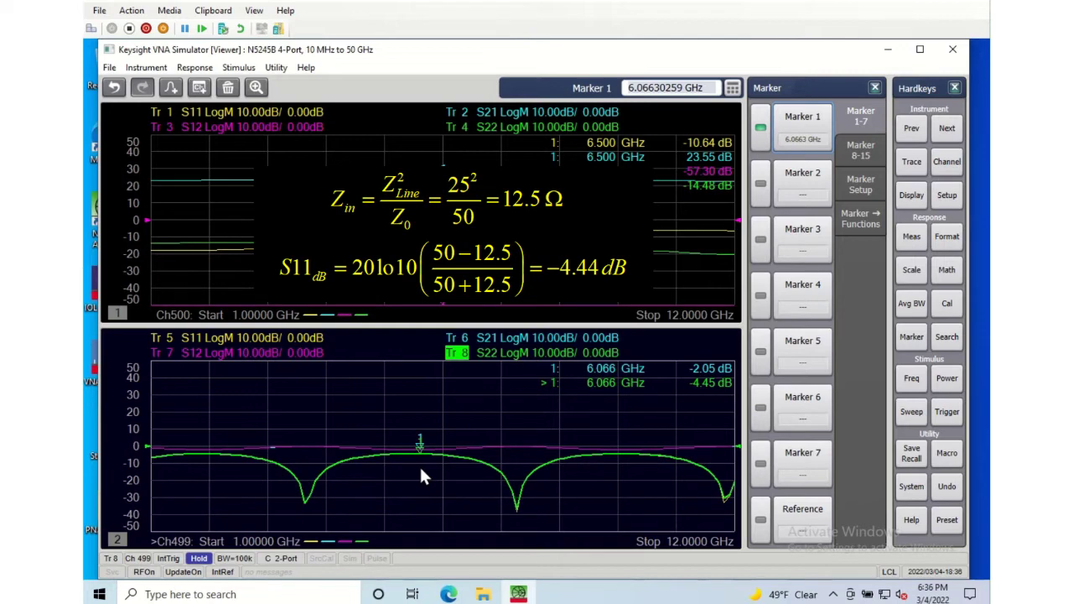
pyautogui.click(915, 381)
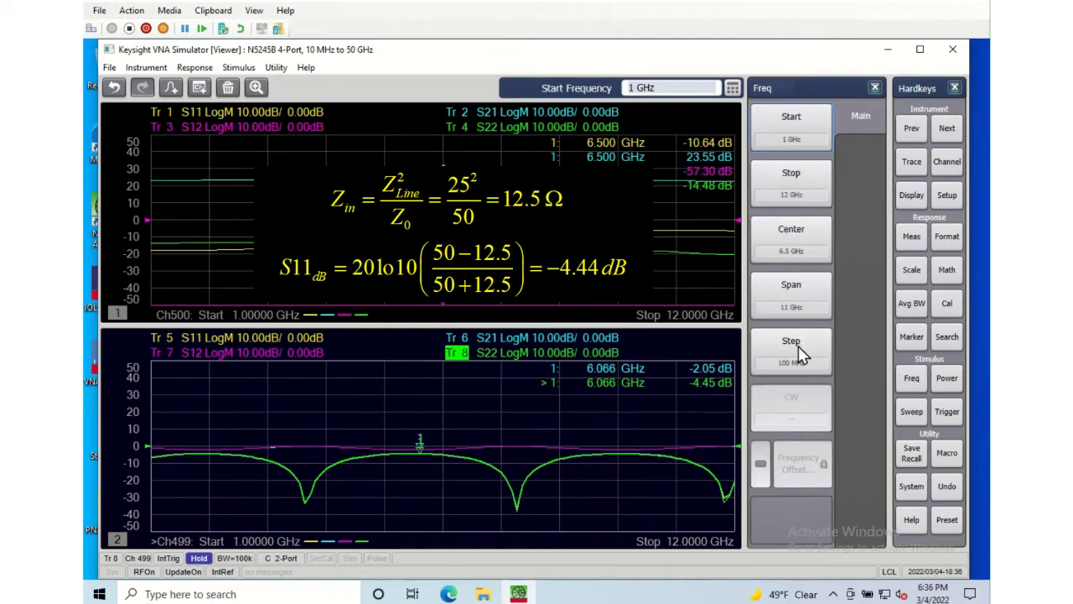
# - Set channel 2's stop frequency to 10 GHz and take a single sweep
pyautogui.click(786, 195)
pyautogui.write('1')
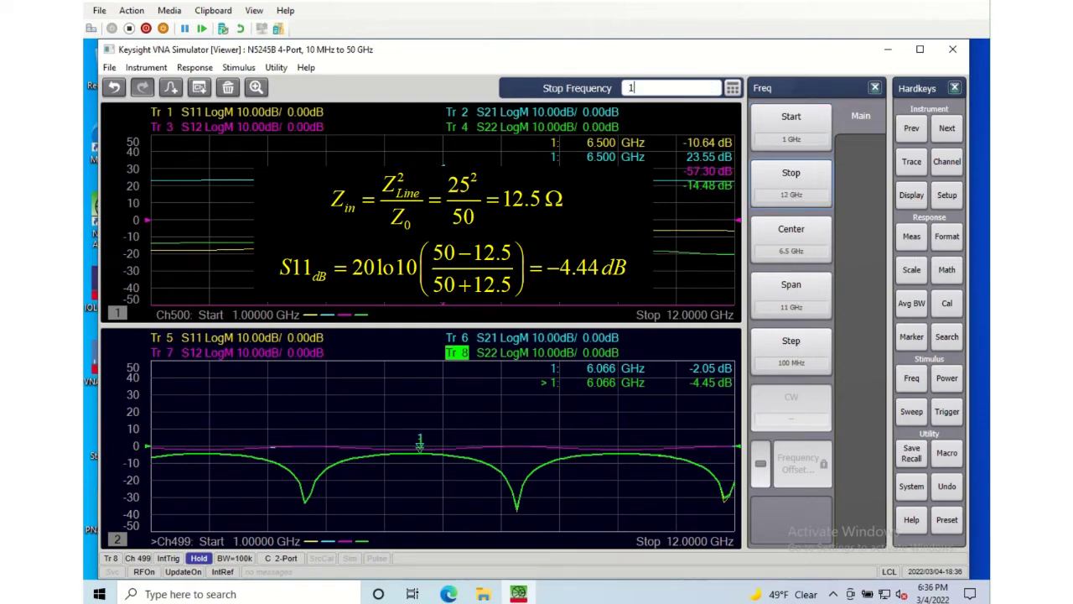
pyautogui.write('0')
pyautogui.press('Return')
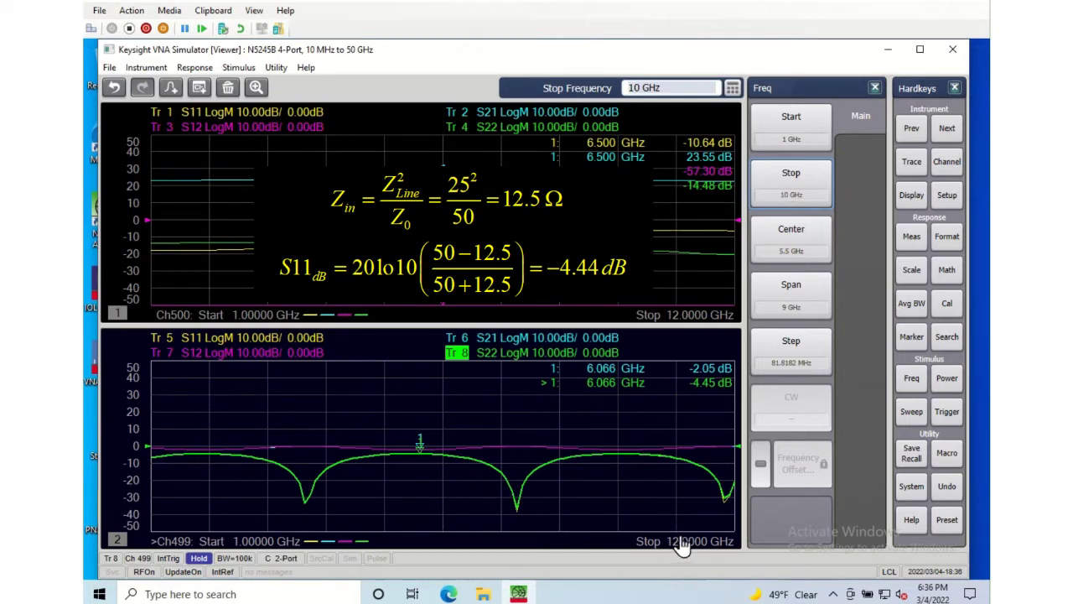
pyautogui.click(948, 411)
pyautogui.click(790, 189)
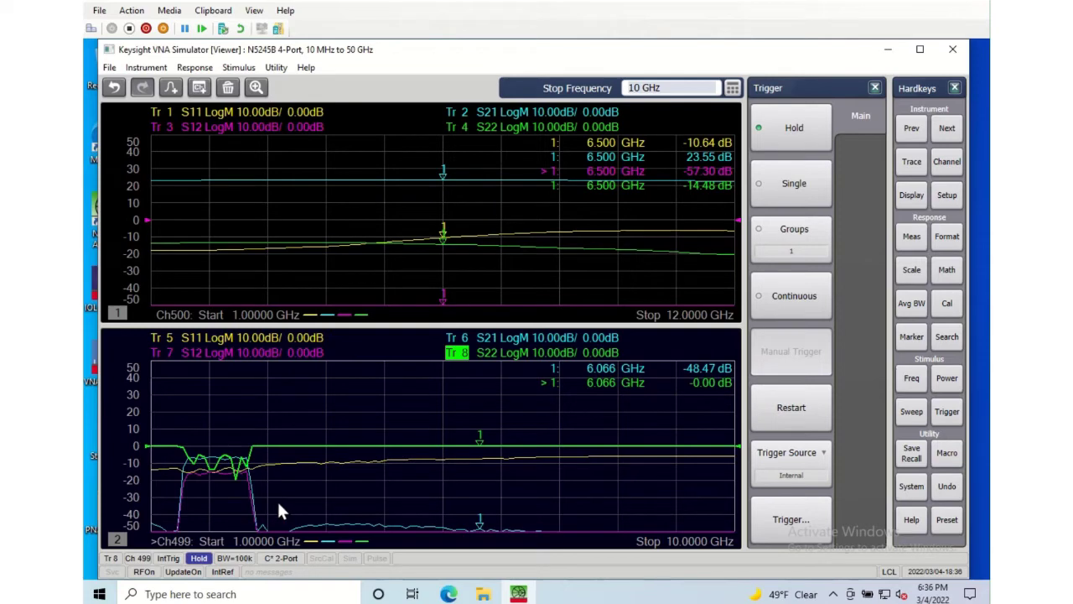
# - Close the channel 2 window, leaving only channel 1
pyautogui.rightClick(276, 503)
pyautogui.click(306, 490)
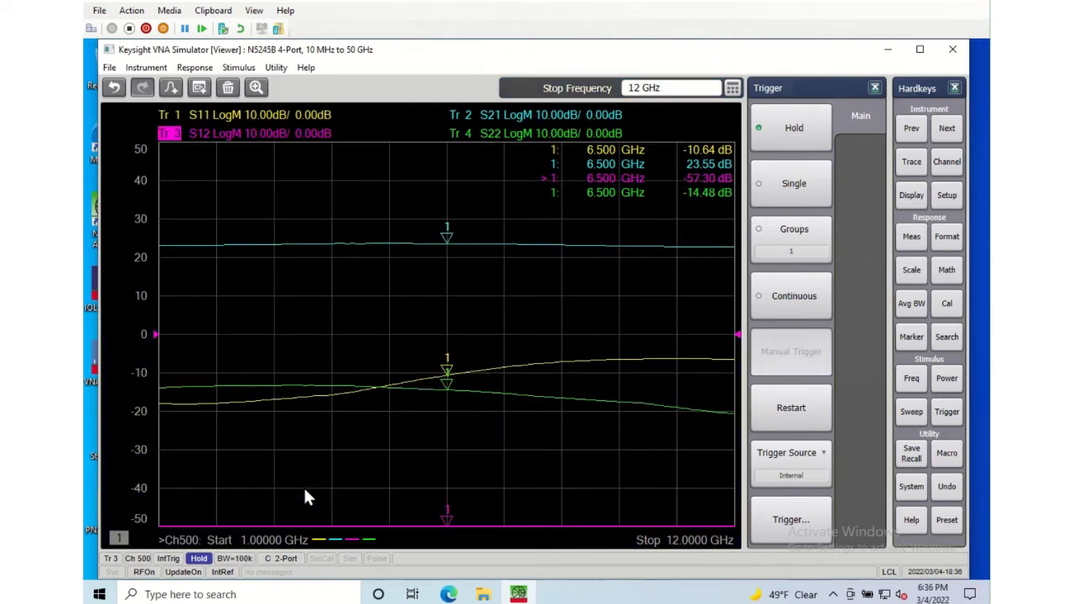
pyautogui.click(946, 453)
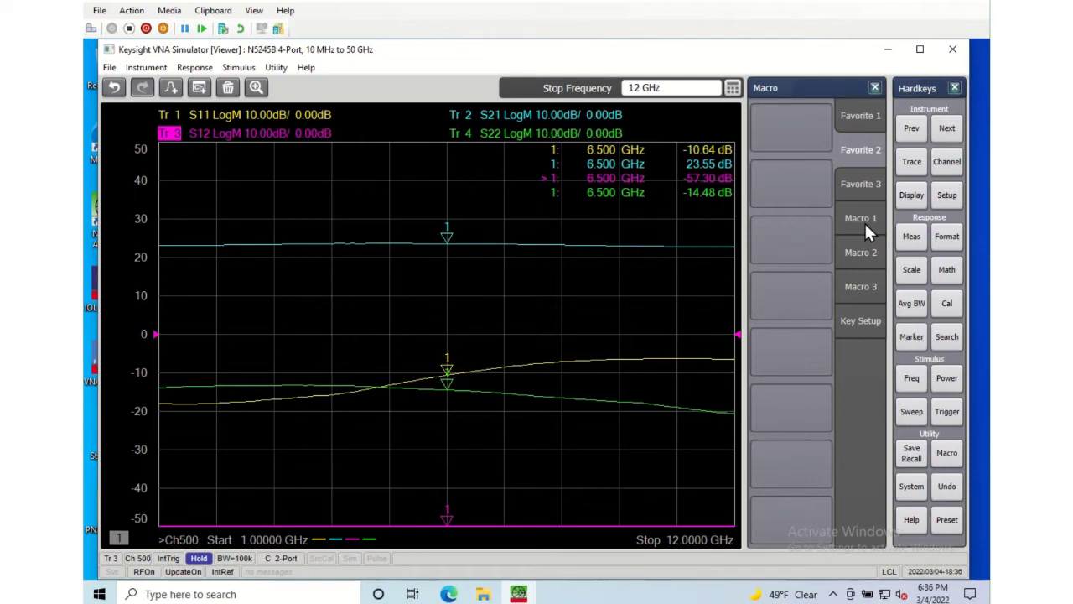
# - Open NA Help, search for 'dummy' and open the Simulator topic
pyautogui.click(306, 71)
pyautogui.click(325, 84)
pyautogui.click(131, 136)
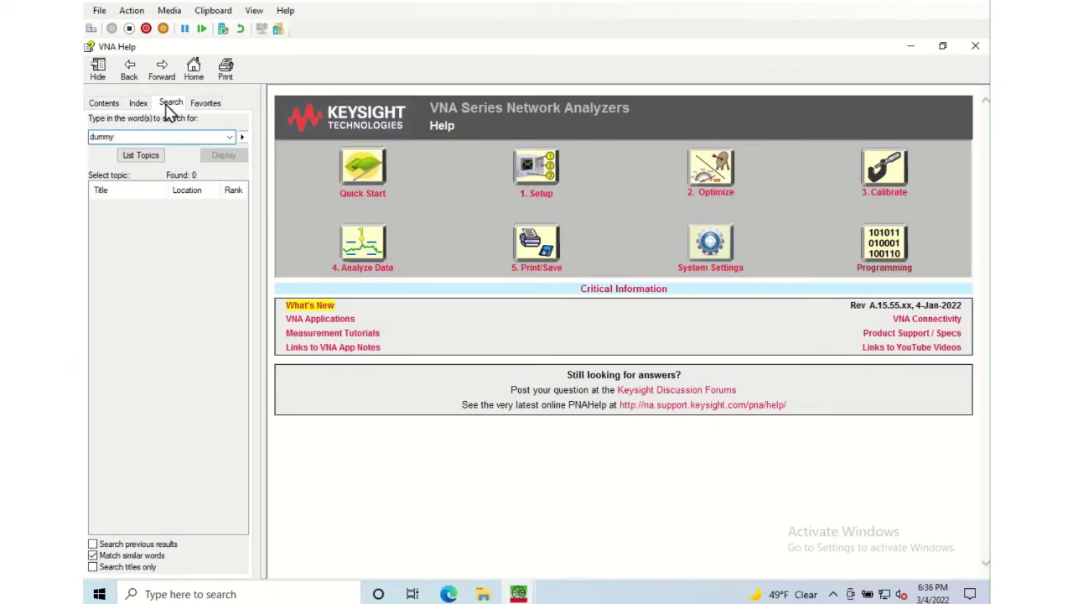
pyautogui.click(142, 156)
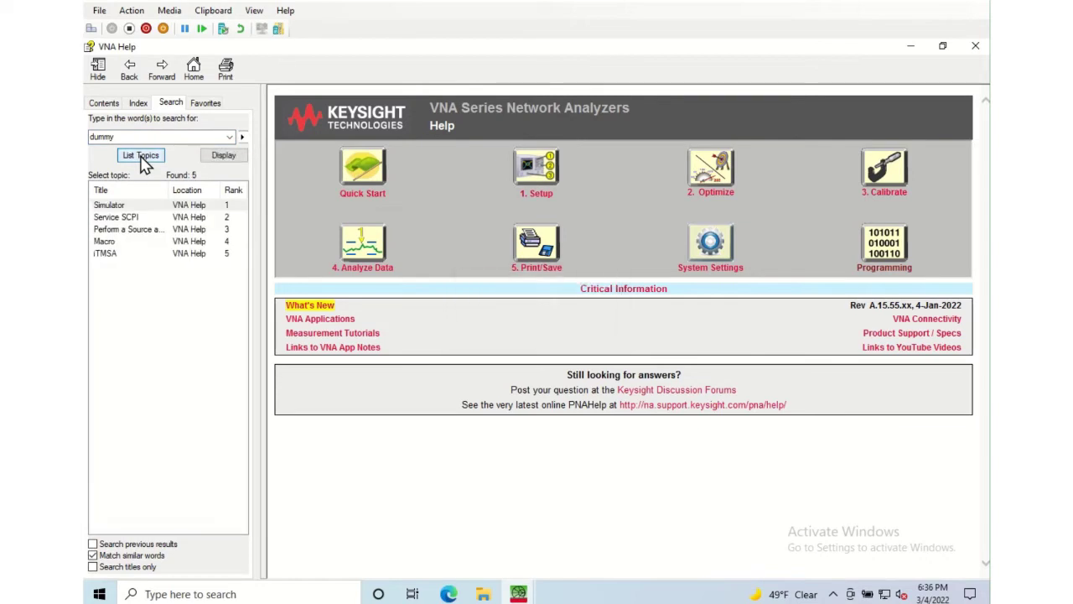
pyautogui.click(125, 207)
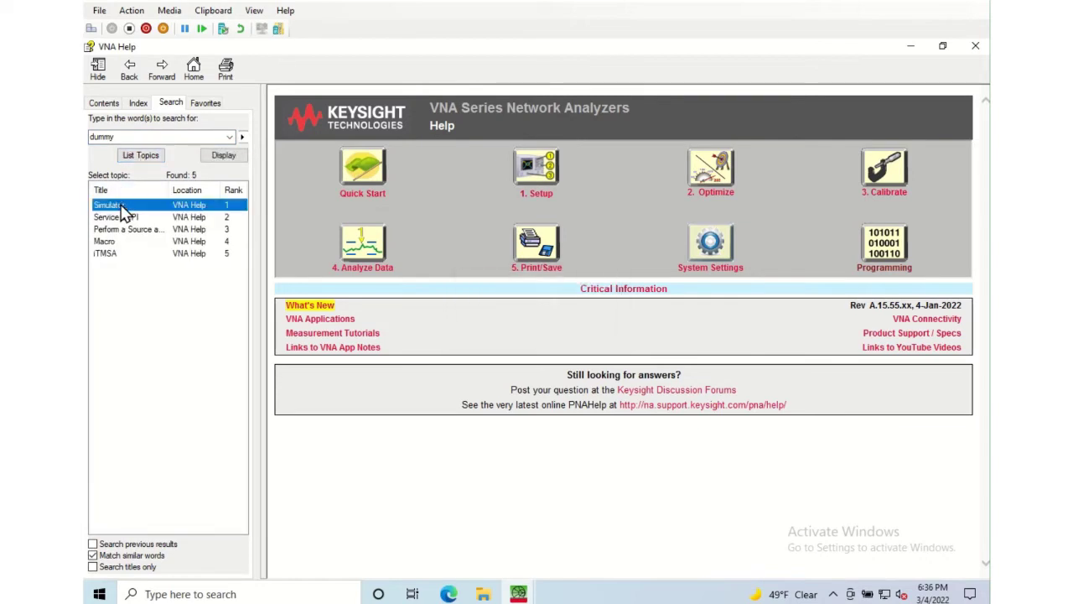
pyautogui.doubleClick(136, 210)
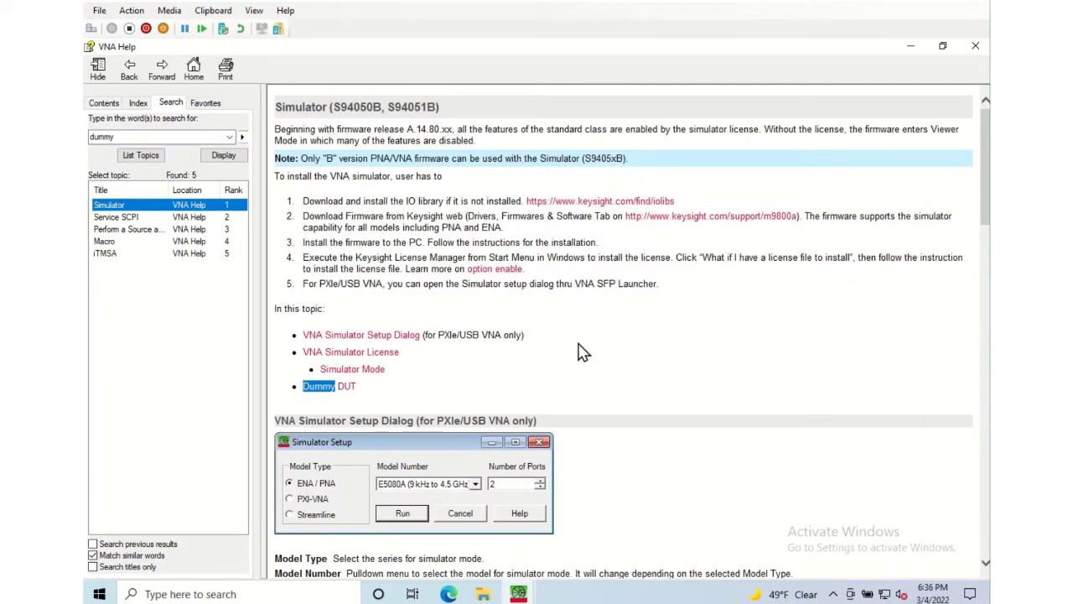
# - Scroll to the Dummy DUT section and highlight its capability sentence
pyautogui.scroll(-1, 581, 352)
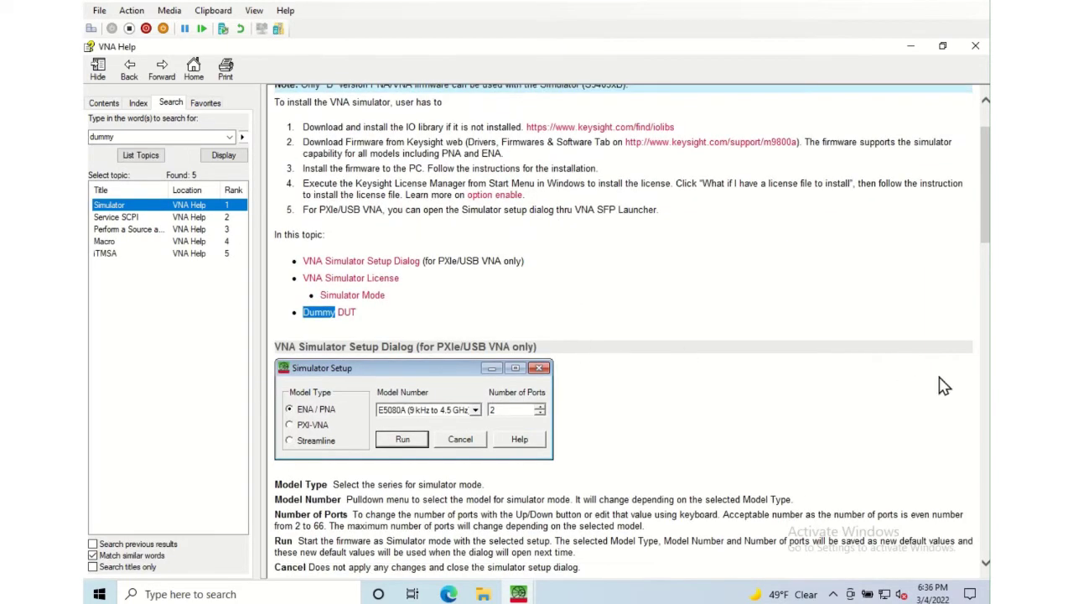
pyautogui.moveTo(987, 411); pyautogui.dragTo(987, 447)
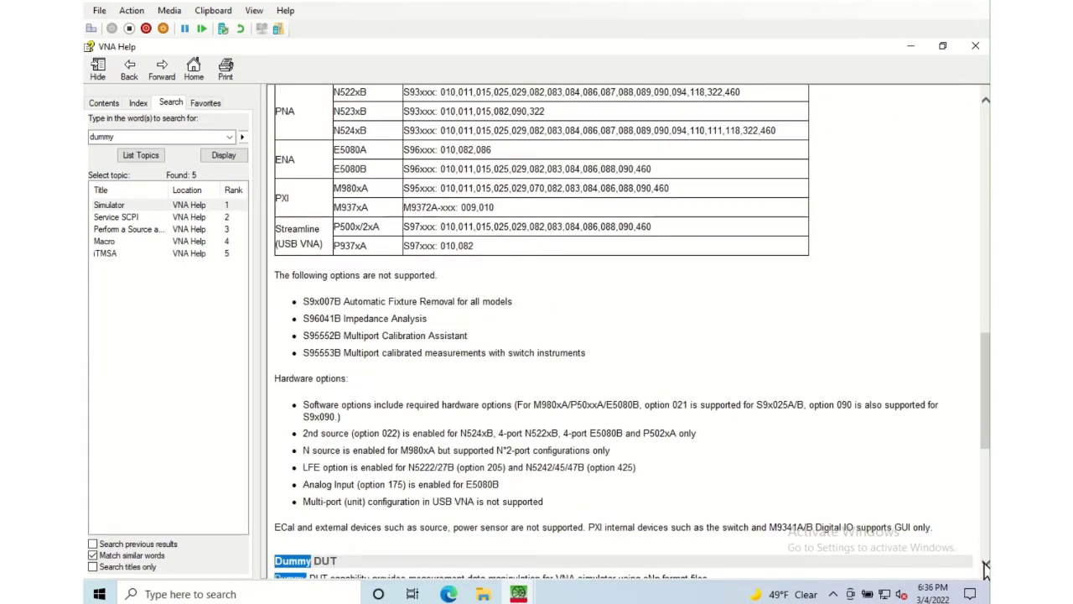
pyautogui.moveTo(986, 569); pyautogui.dragTo(986, 568)
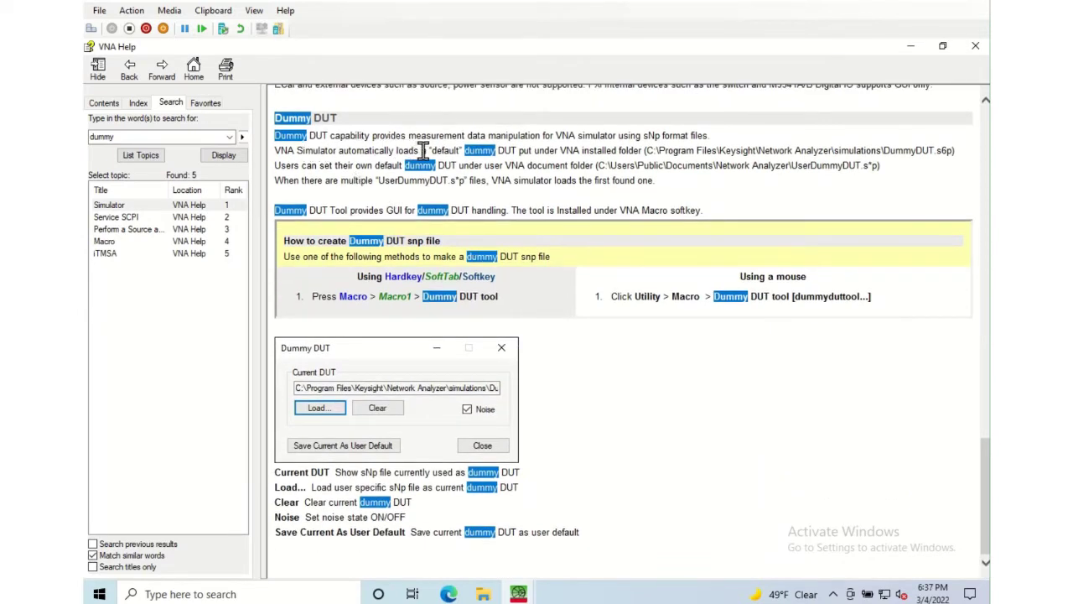
pyautogui.moveTo(730, 137); pyautogui.dragTo(294, 142)
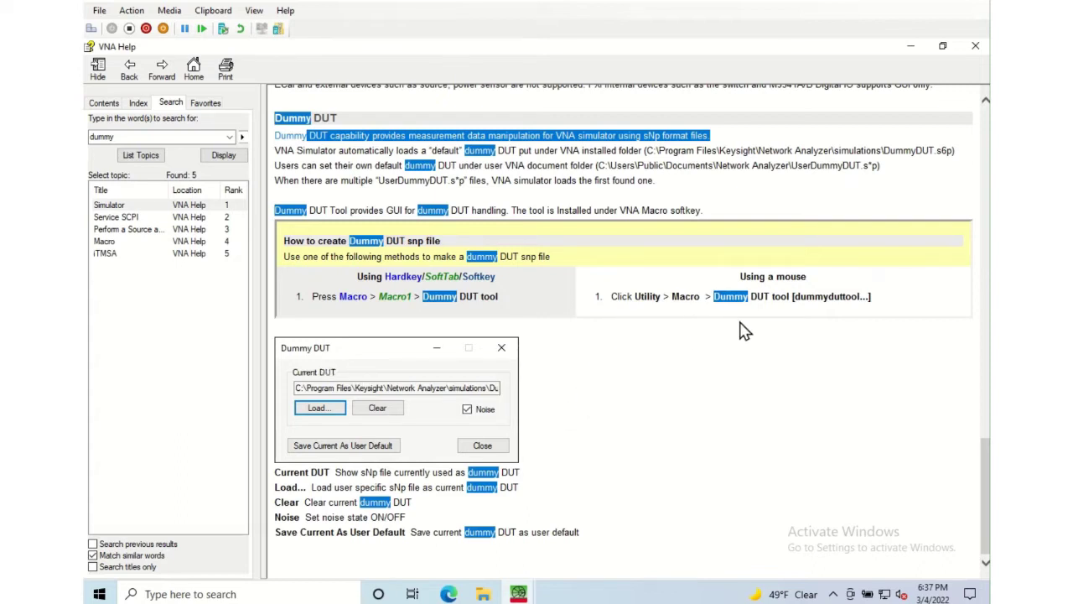
# - Close Help and launch the Dummy DUT tool from the installed macros list
pyautogui.click(975, 45)
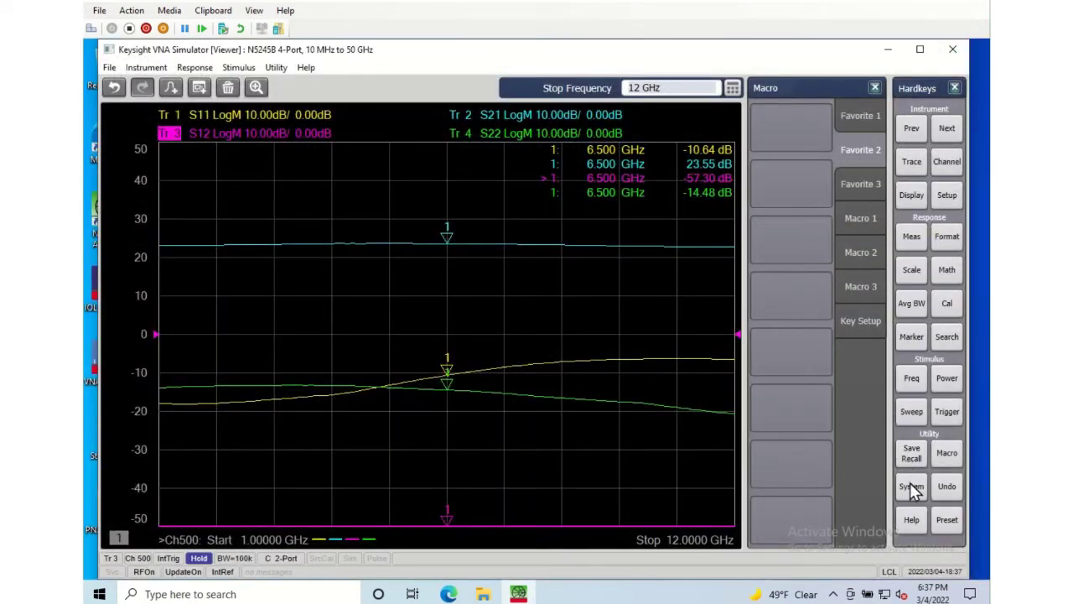
pyautogui.click(947, 456)
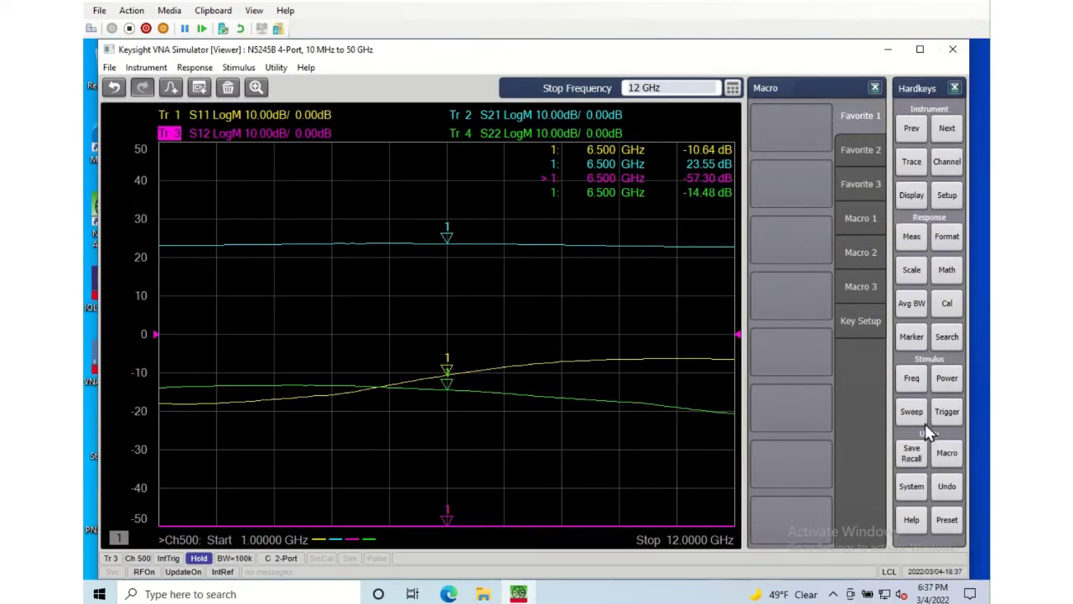
pyautogui.click(277, 67)
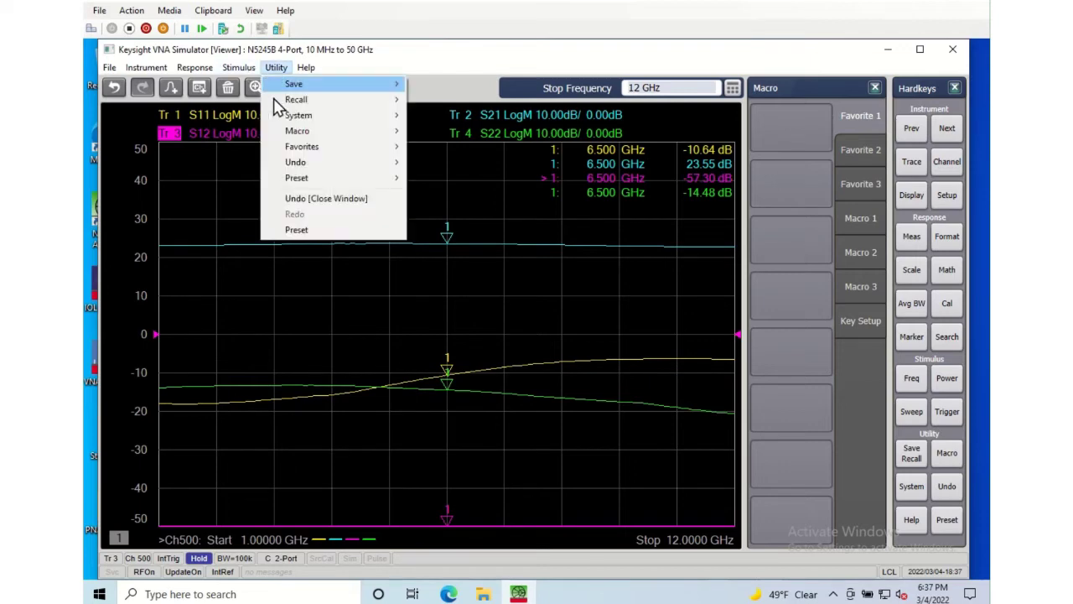
pyautogui.moveTo(280, 135)
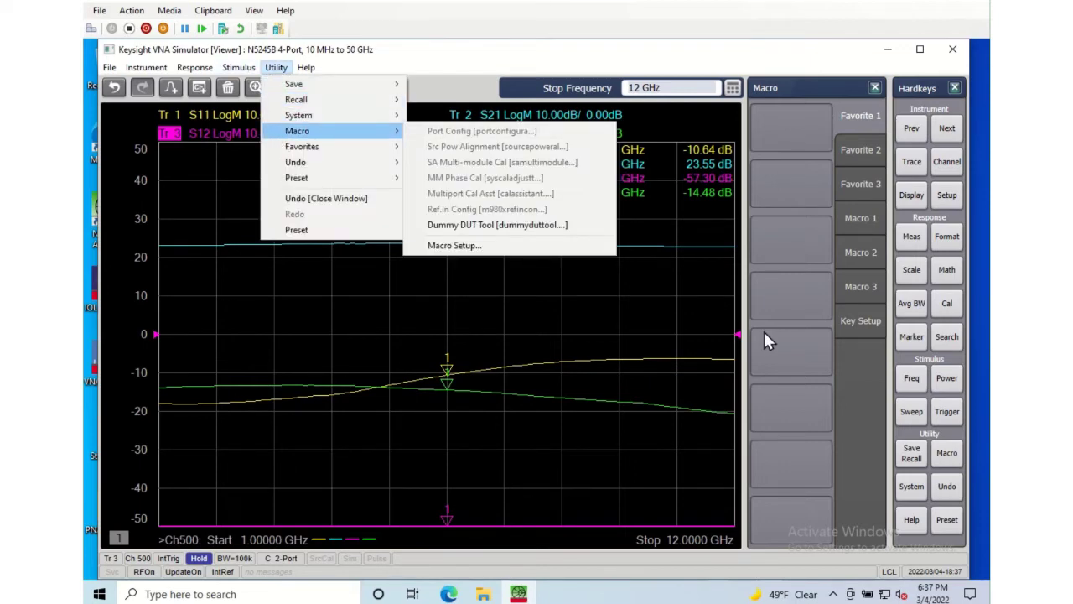
pyautogui.click(865, 218)
pyautogui.click(865, 219)
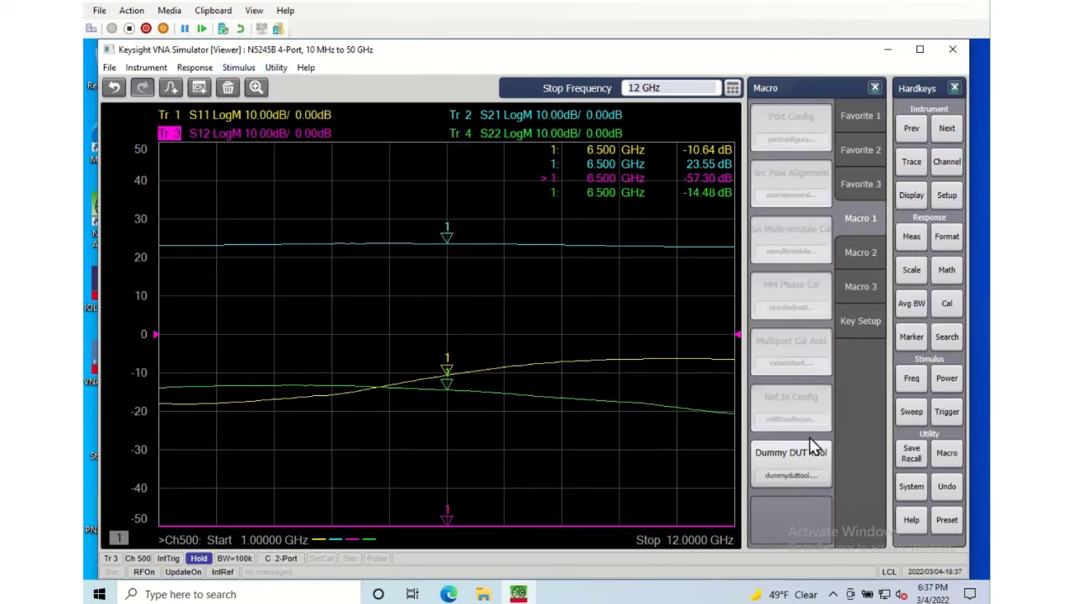
pyautogui.click(801, 471)
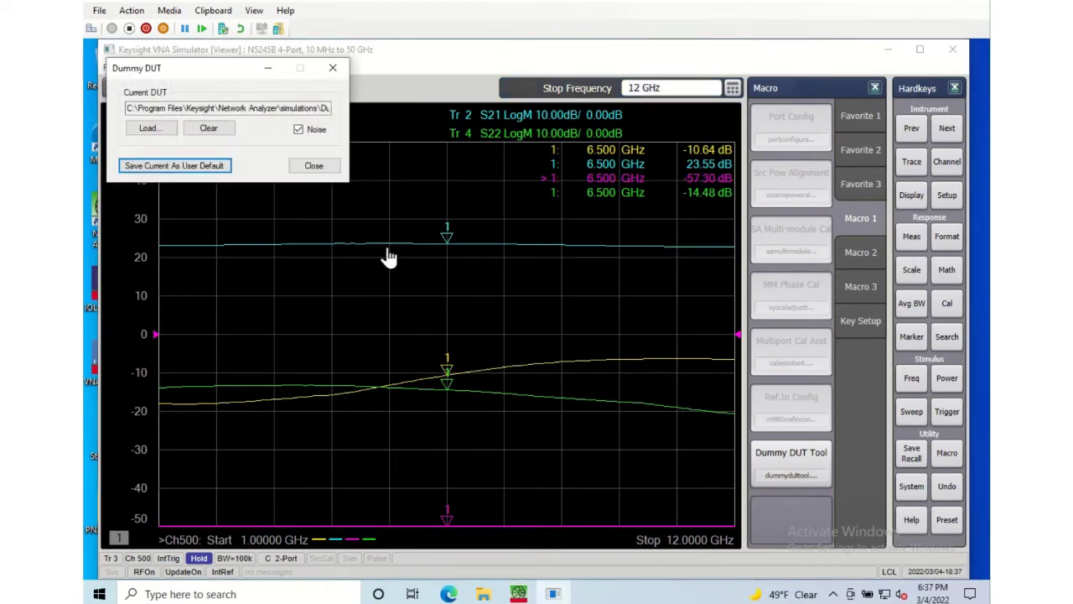
# - Load B_Amp1_EcFT.s2p as the dummy DUT data
pyautogui.click(149, 129)
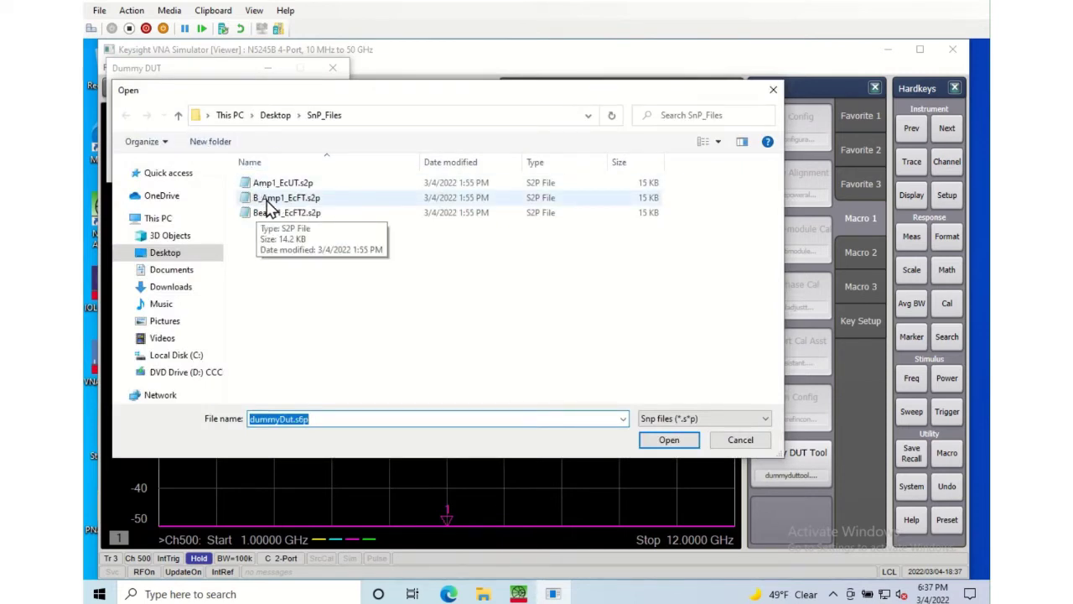
pyautogui.click(276, 199)
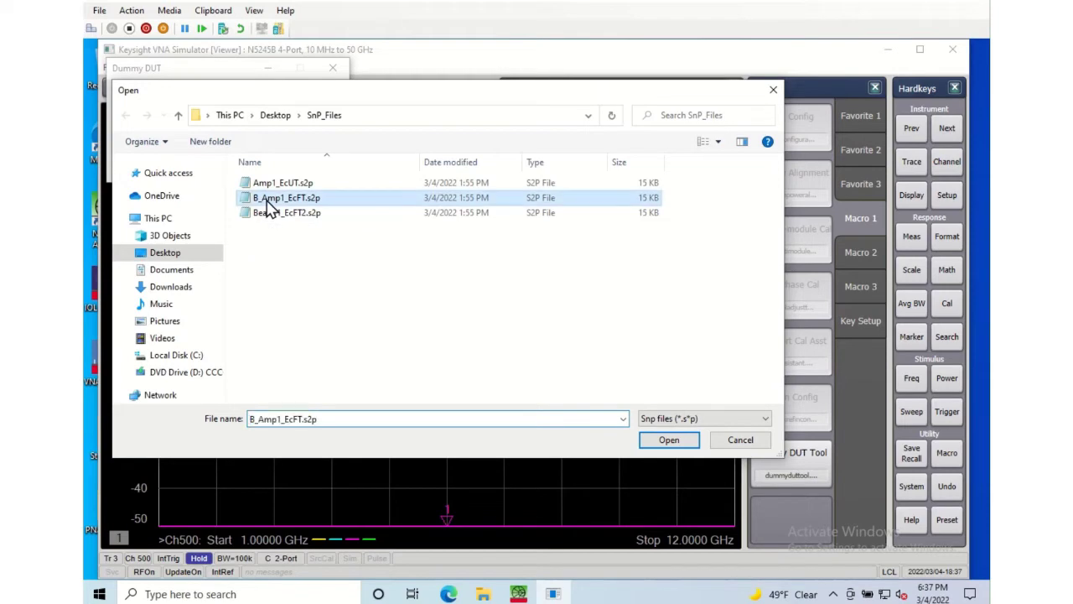
pyautogui.click(666, 443)
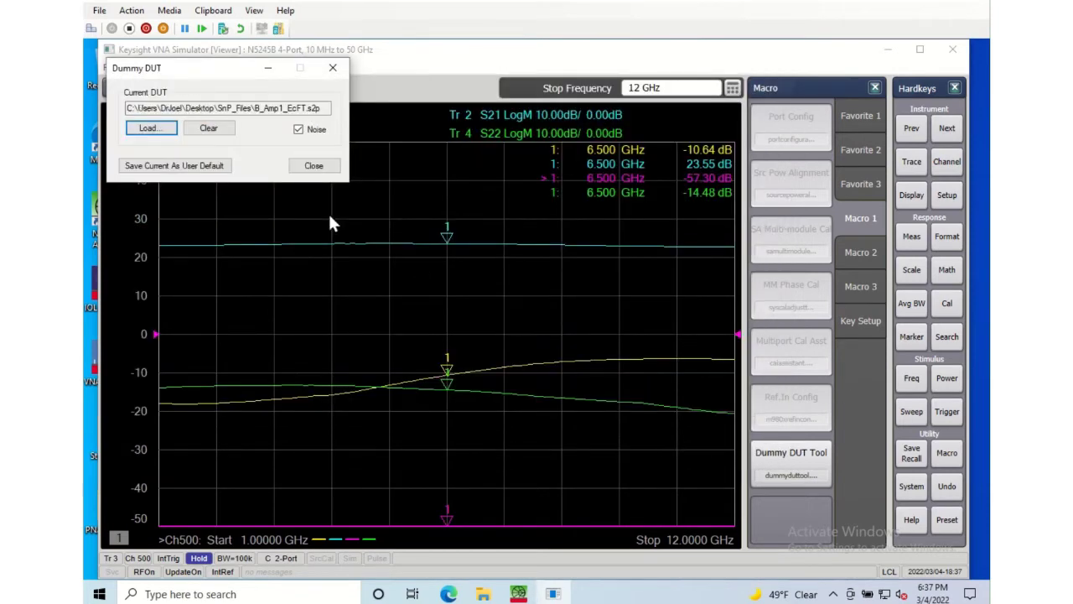
# - Close the Dummy DUT tool, turn on Channel 1 and move Tr 5 into its own window
pyautogui.click(311, 166)
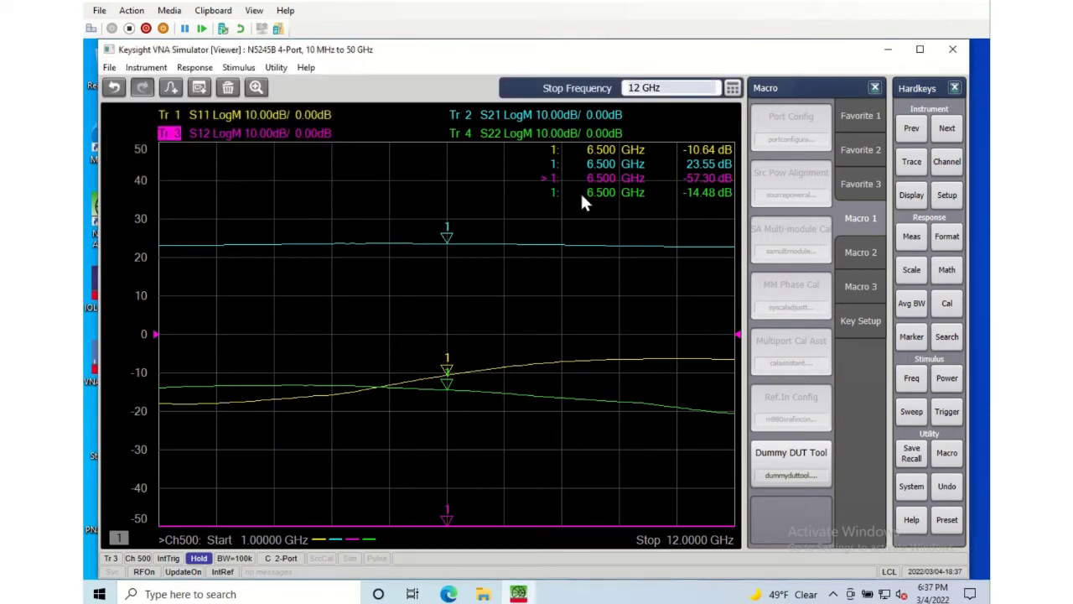
pyautogui.click(945, 164)
pyautogui.click(763, 128)
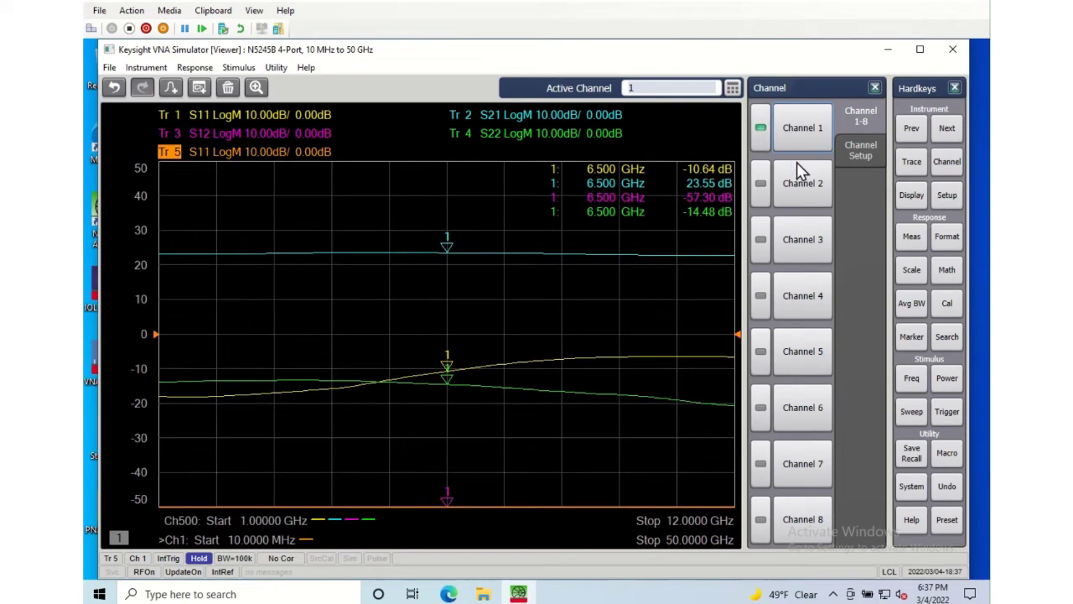
pyautogui.moveTo(313, 152)
pyautogui.mouseDown()
pyautogui.moveTo(197, 224)
pyautogui.moveTo(174, 266)
pyautogui.moveTo(187, 281)
pyautogui.mouseUp()
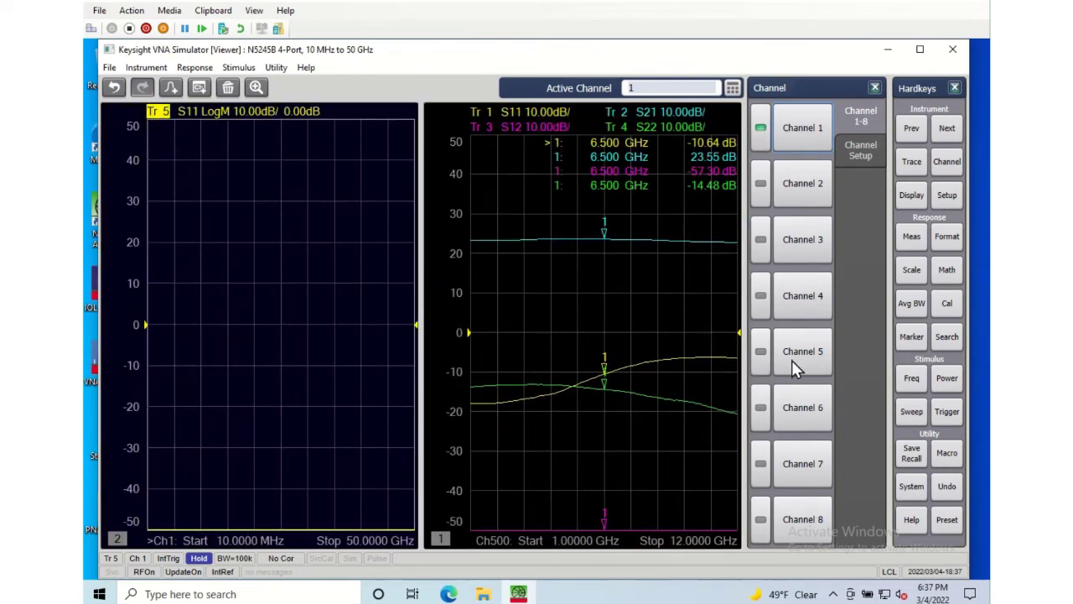
pyautogui.click(948, 415)
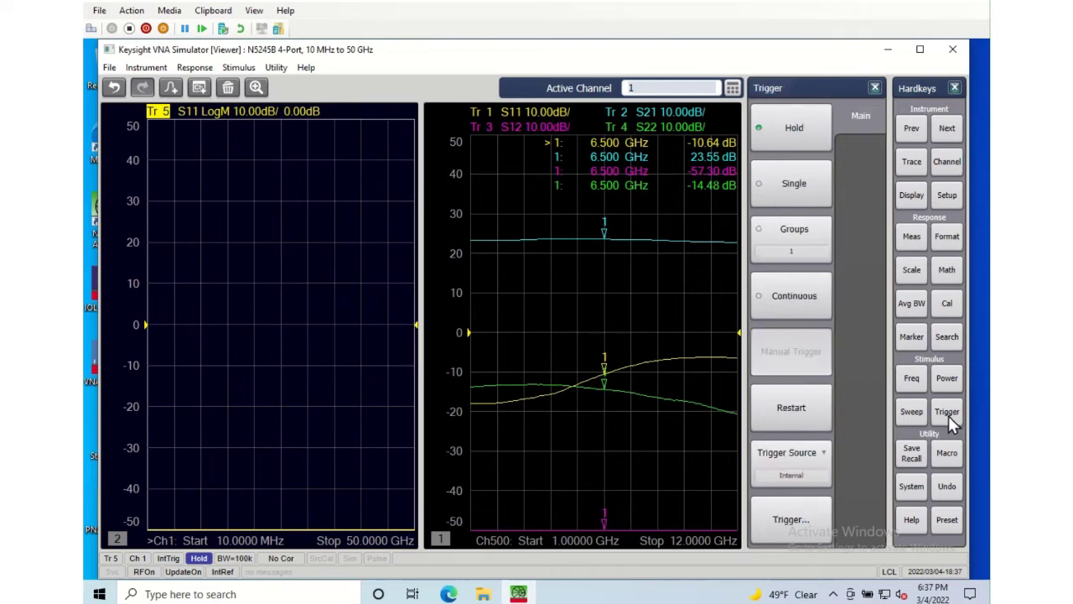
pyautogui.click(798, 189)
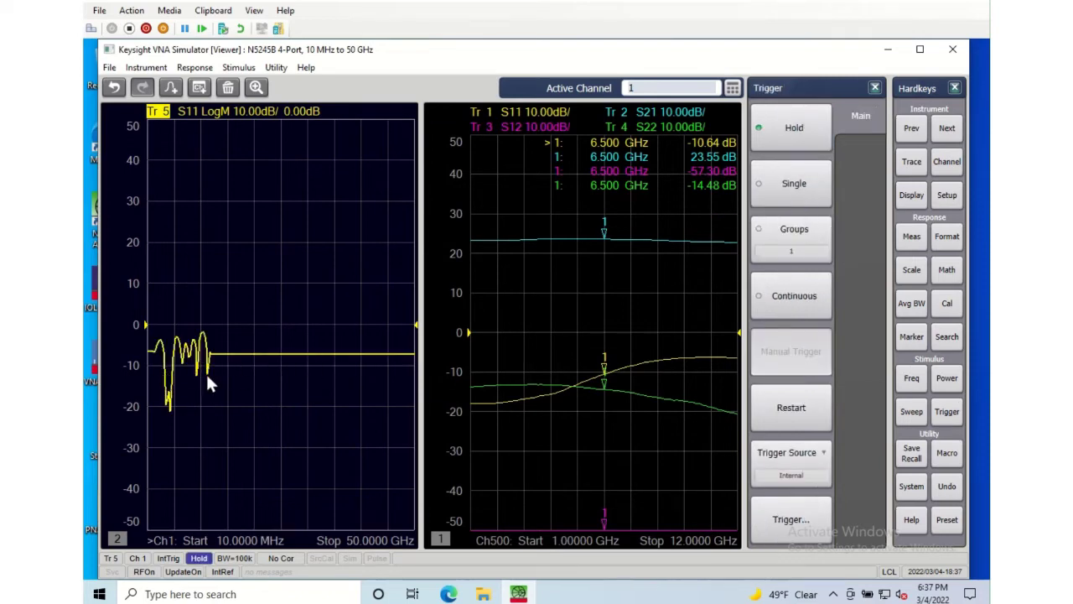
# - Change Tr 5 to measure S21, sweep it once and add a marker
pyautogui.click(911, 238)
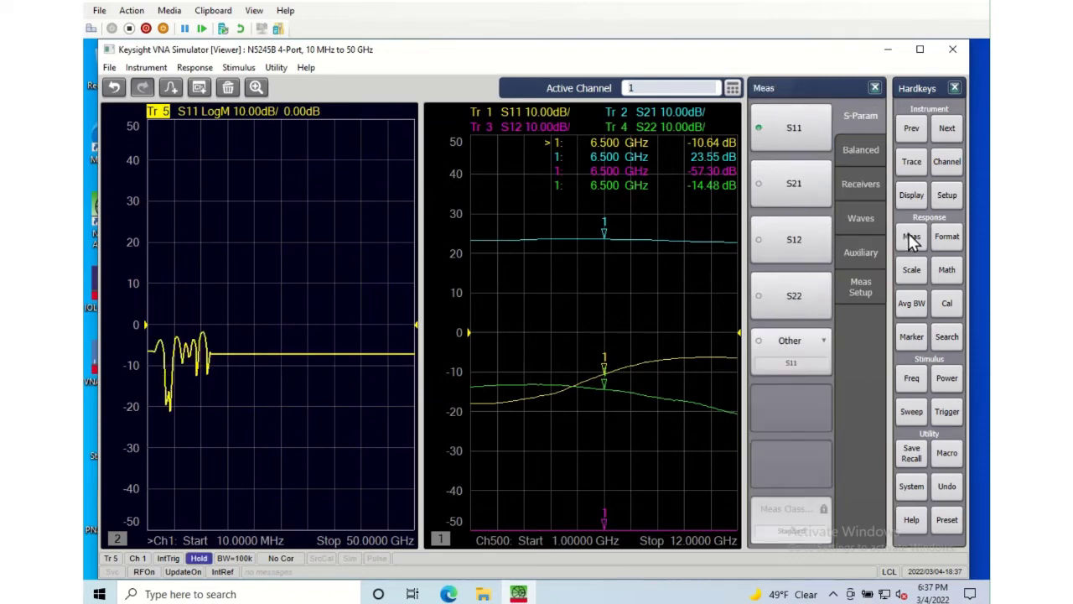
pyautogui.click(805, 185)
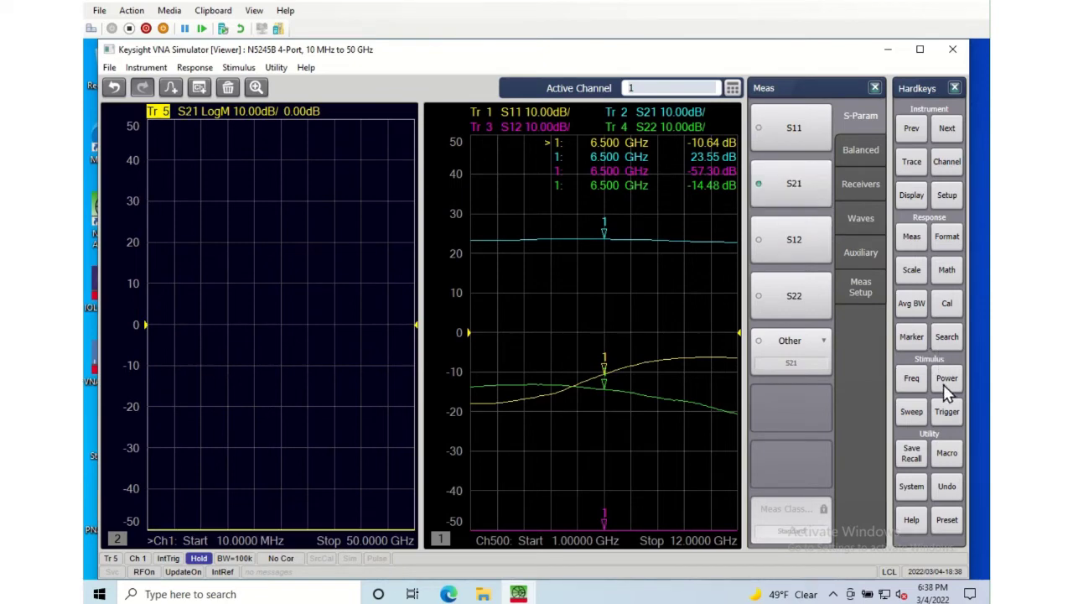
pyautogui.click(947, 411)
pyautogui.click(792, 204)
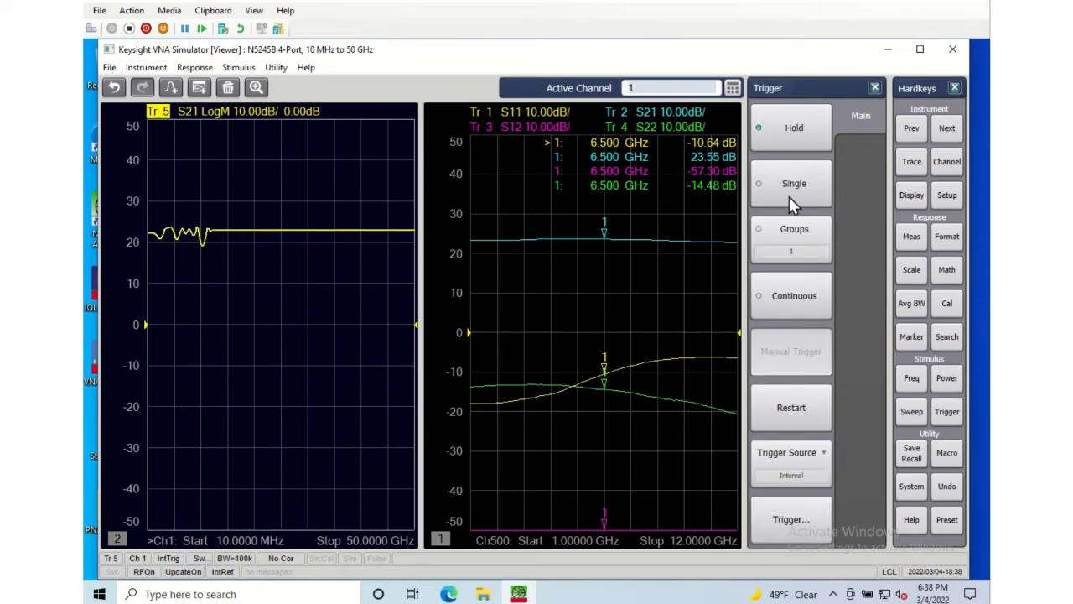
pyautogui.click(912, 336)
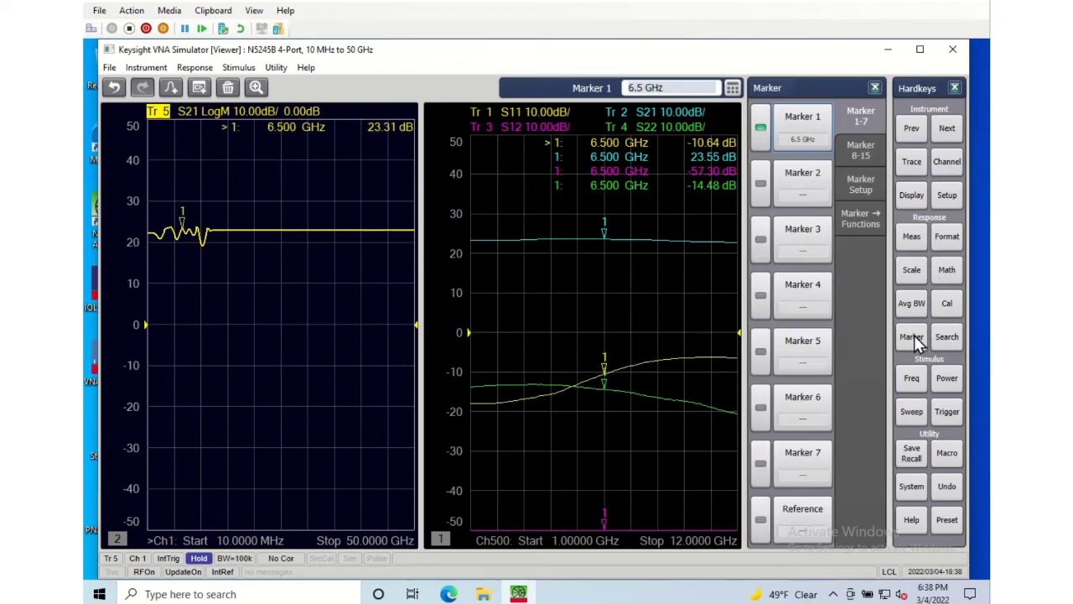
# - Set the sweep to 1 GHz start, 12 GHz stop, running continuously
pyautogui.click(912, 380)
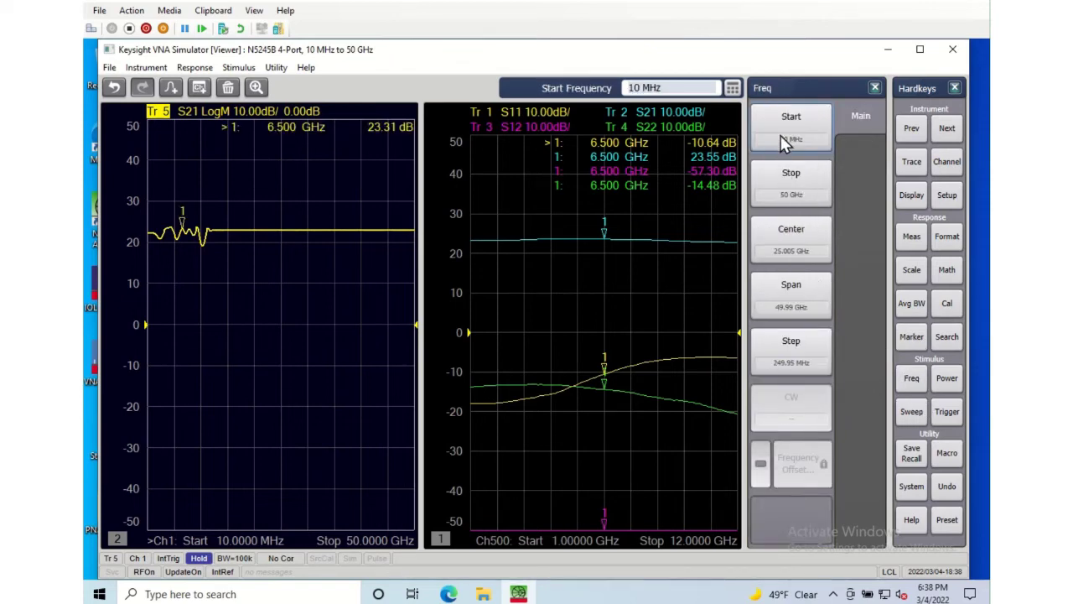
pyautogui.write('1g')
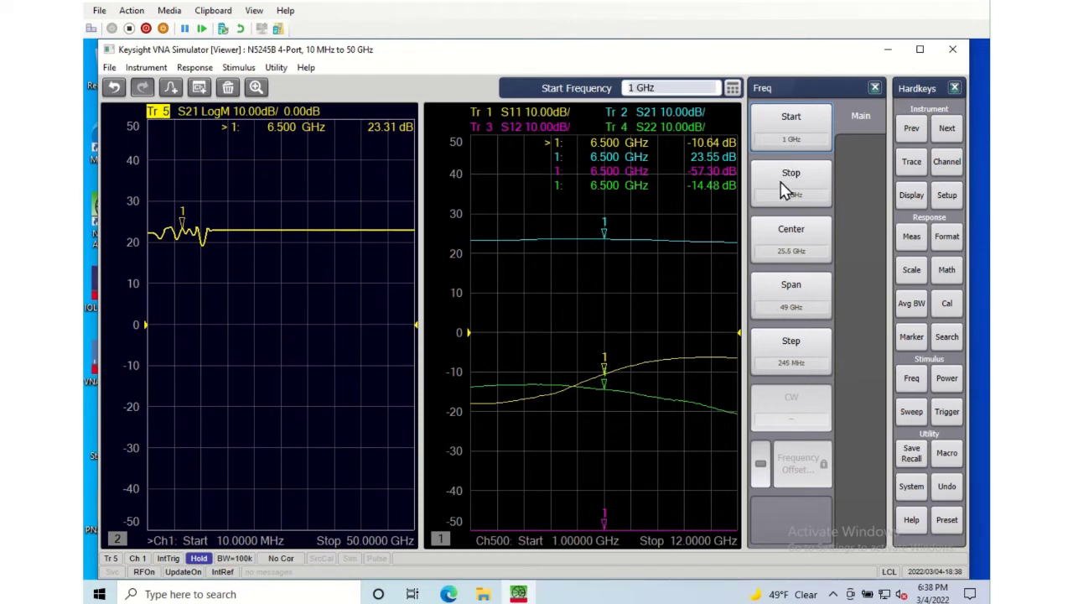
pyautogui.click(786, 188)
pyautogui.write('12g')
pyautogui.click(946, 411)
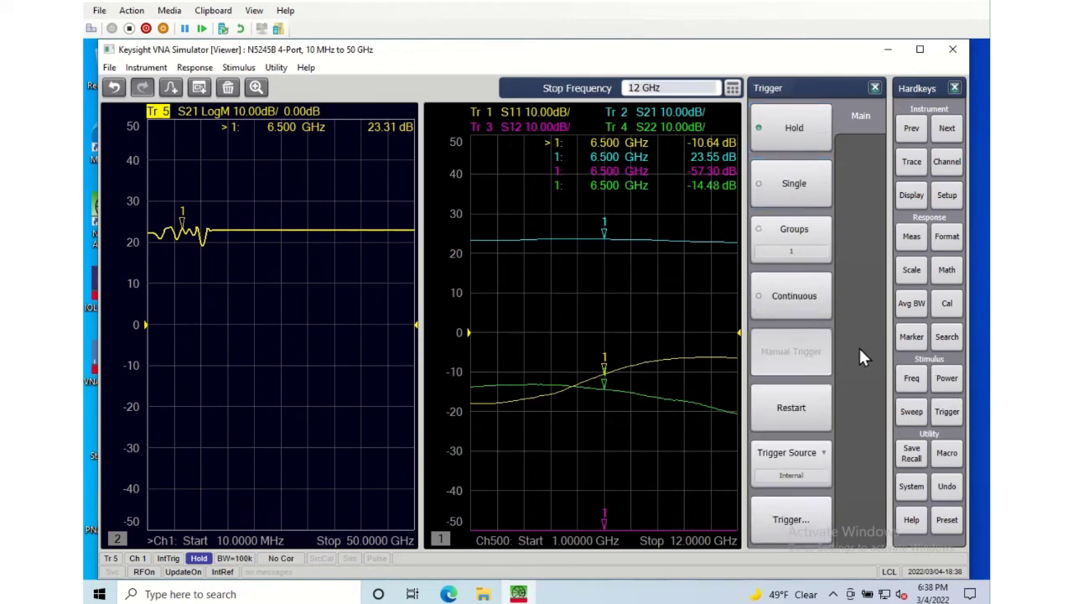
pyautogui.click(806, 296)
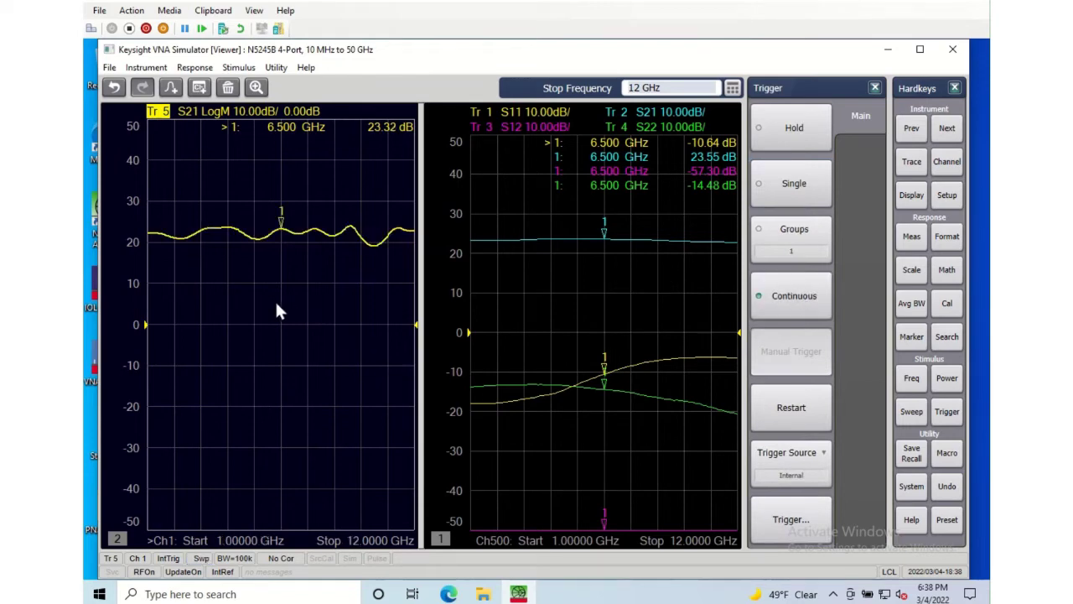
# - Maximize the Channel 1 window and add new S11 and S22 traces
pyautogui.doubleClick(276, 305)
pyautogui.click(910, 164)
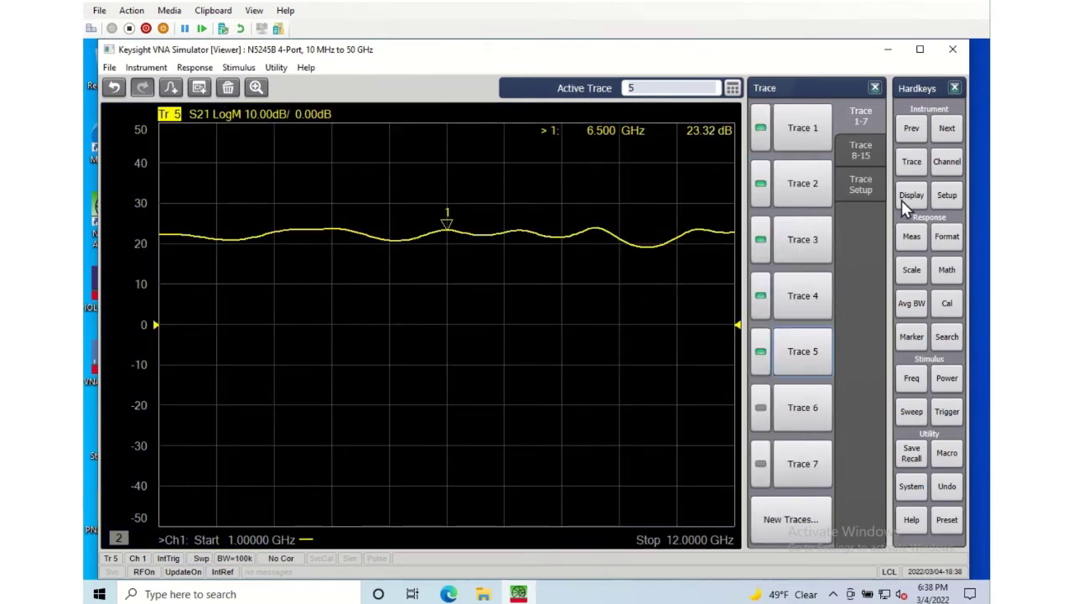
pyautogui.click(780, 529)
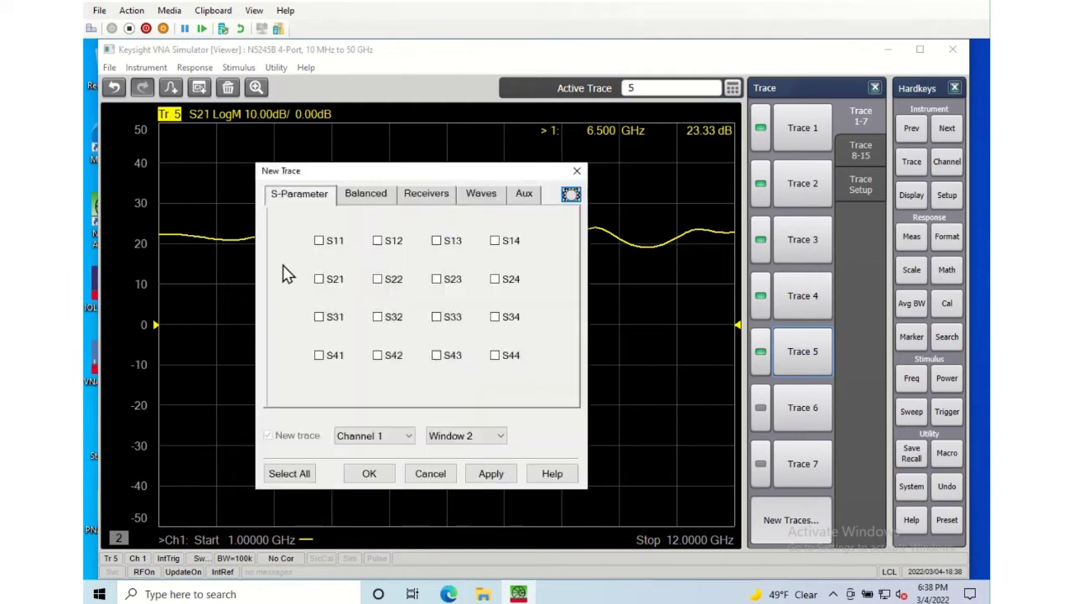
pyautogui.click(334, 243)
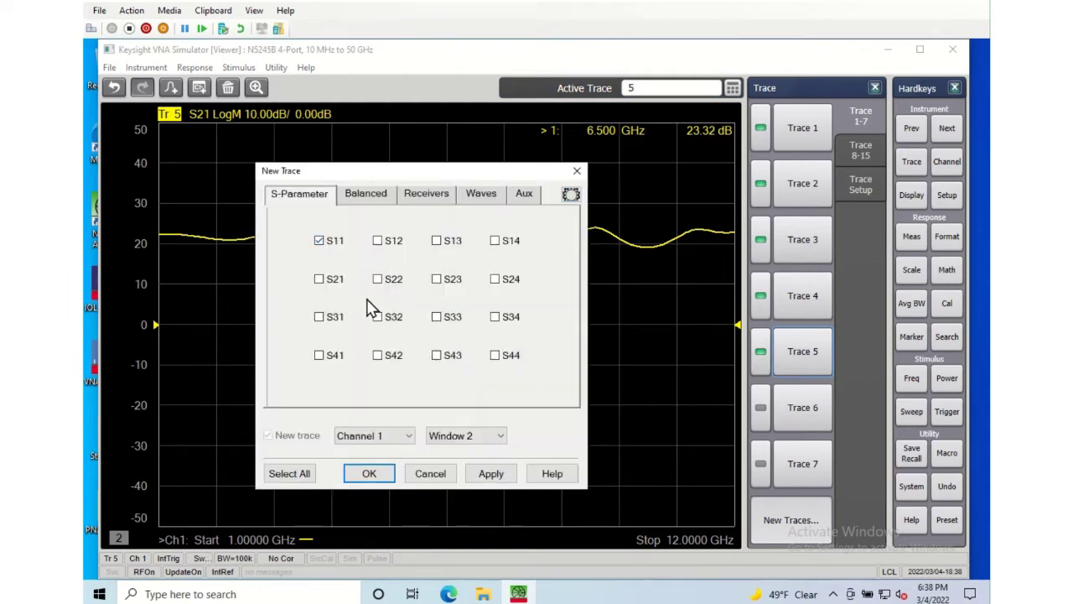
pyautogui.click(383, 279)
pyautogui.click(368, 473)
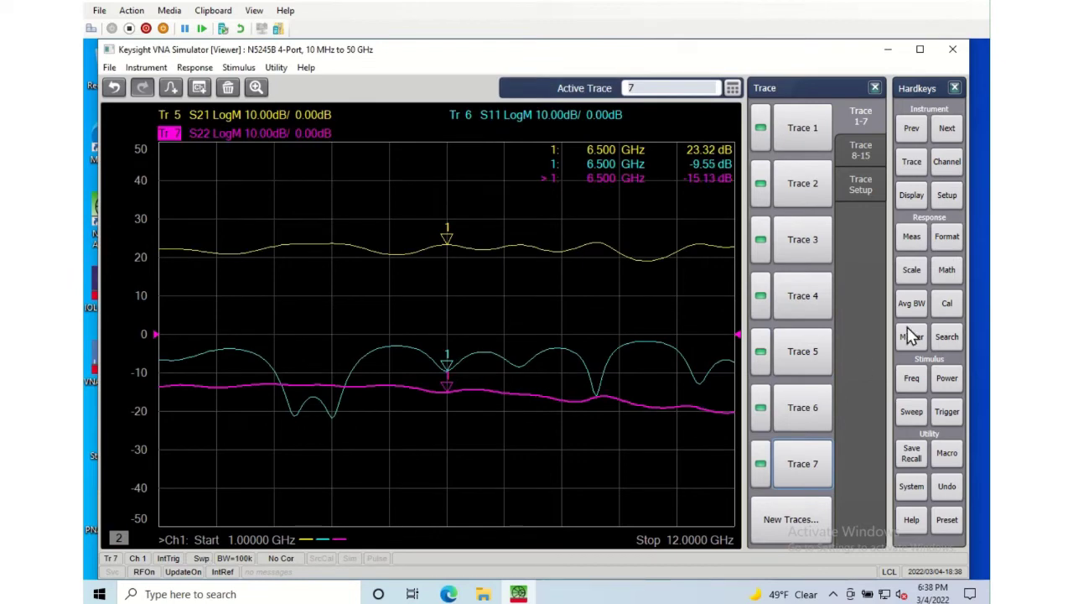
# - Set the IF bandwidth to 10 MHz, then back to 100 kHz
pyautogui.click(912, 303)
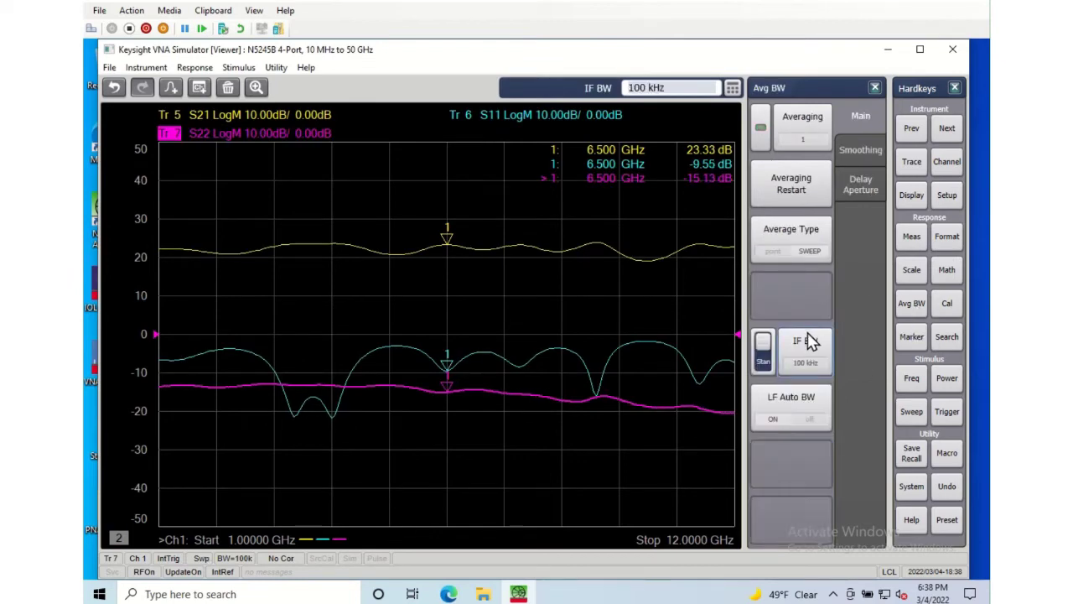
pyautogui.write('100')
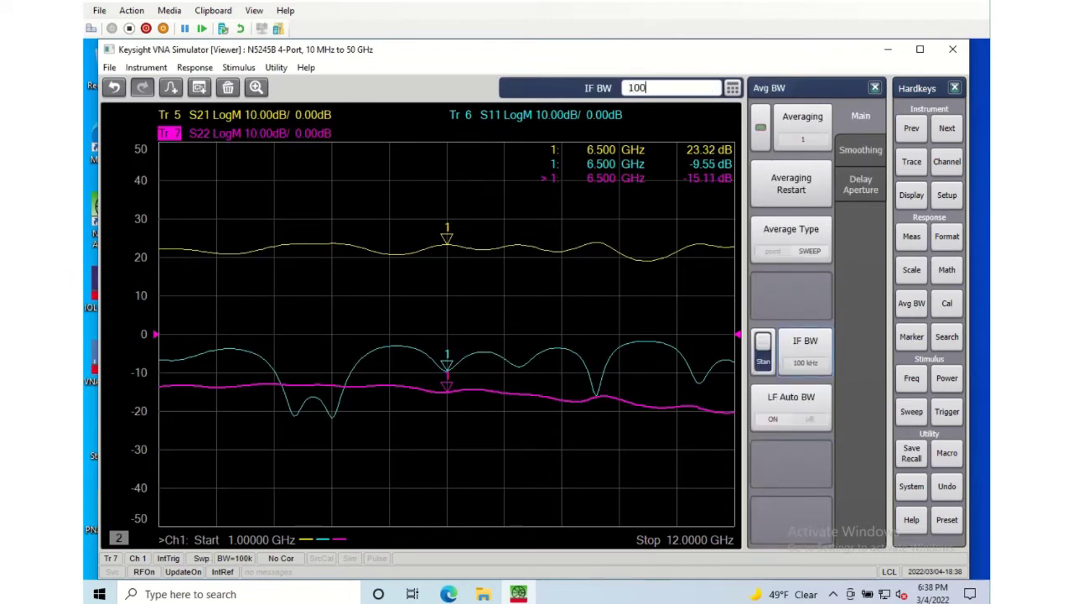
pyautogui.press('BackSpace')
pyautogui.press('m')
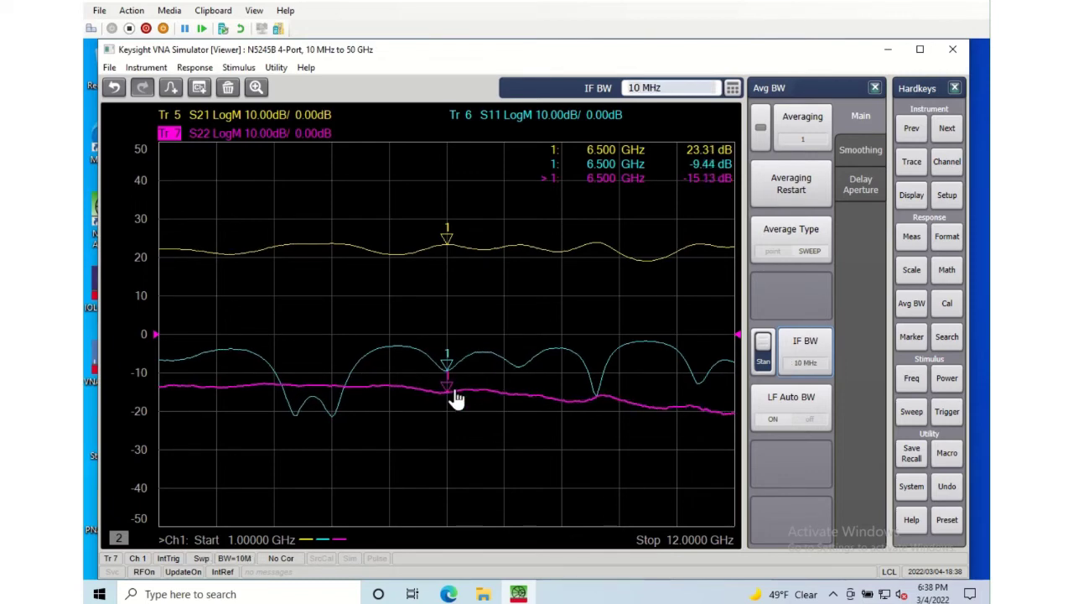
pyautogui.write('100 k')
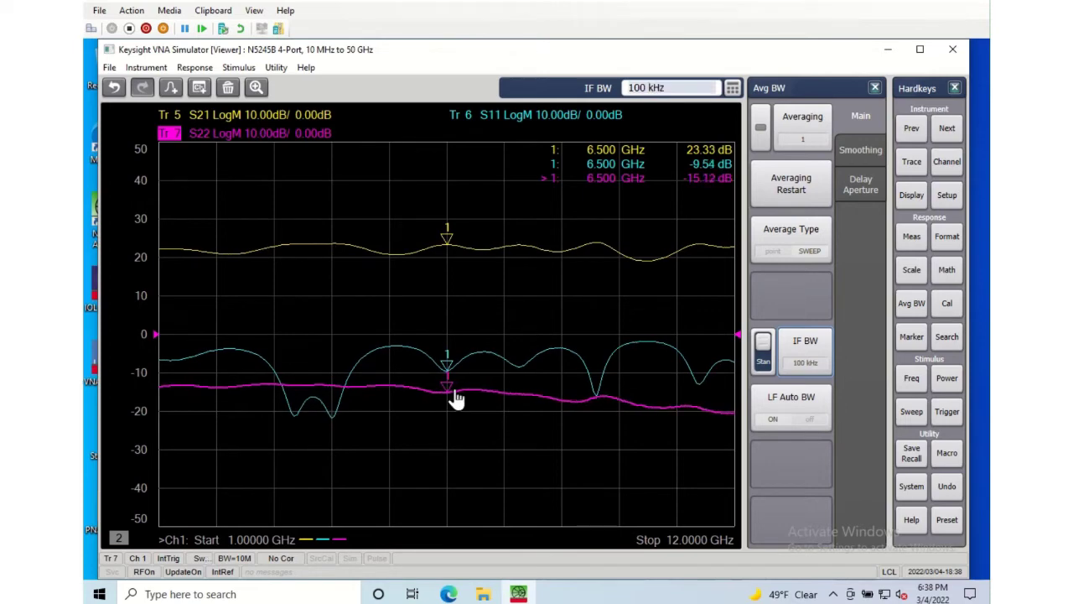
# - Set the frequency span to 2 GHz, then change it to 11 GHz
pyautogui.click(909, 378)
pyautogui.click(793, 311)
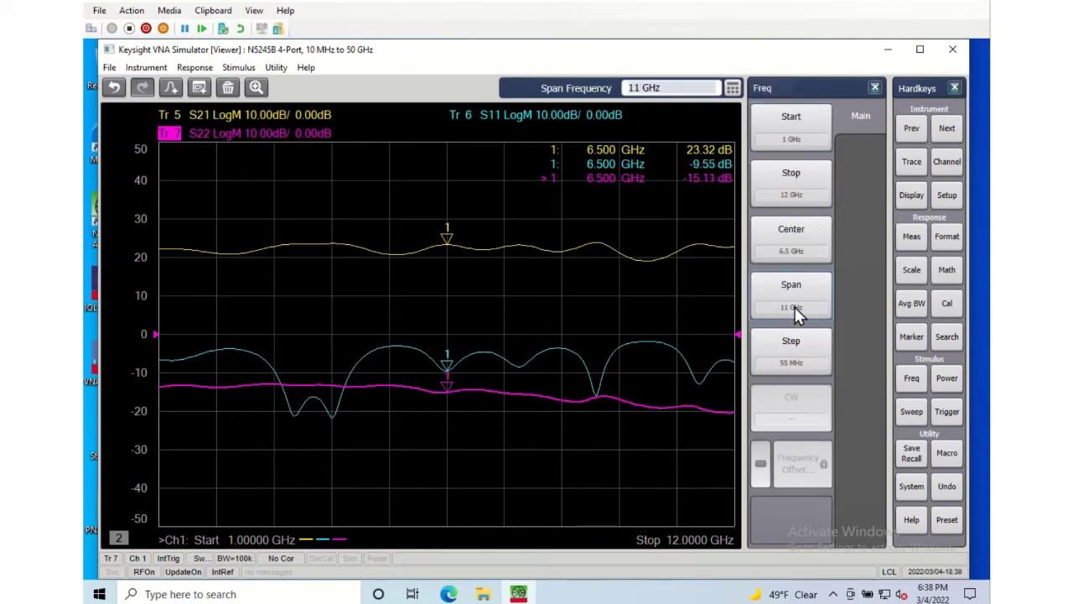
pyautogui.write('2')
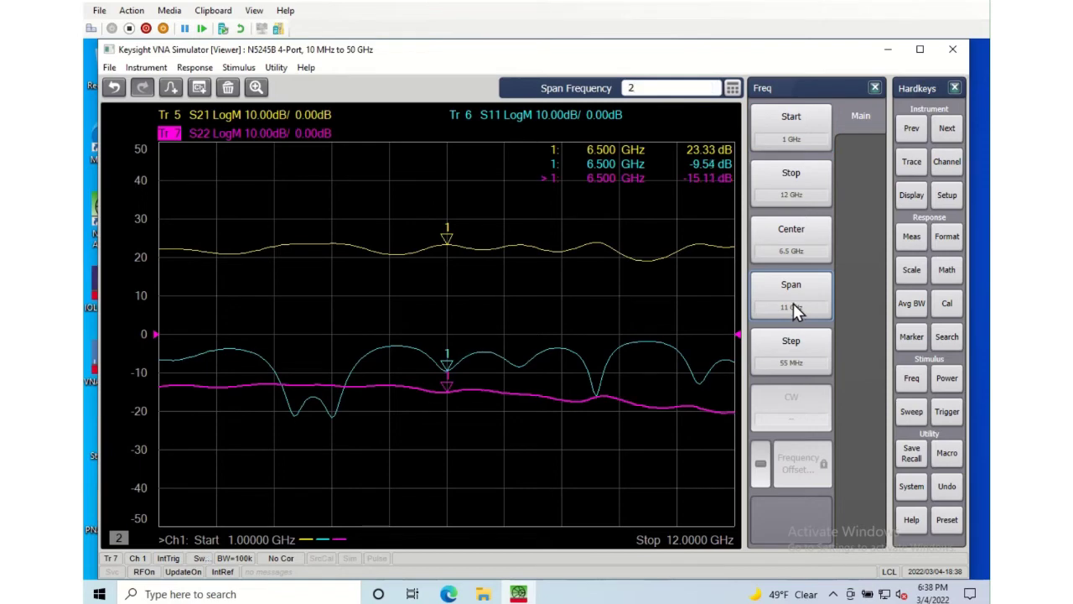
pyautogui.write('g')
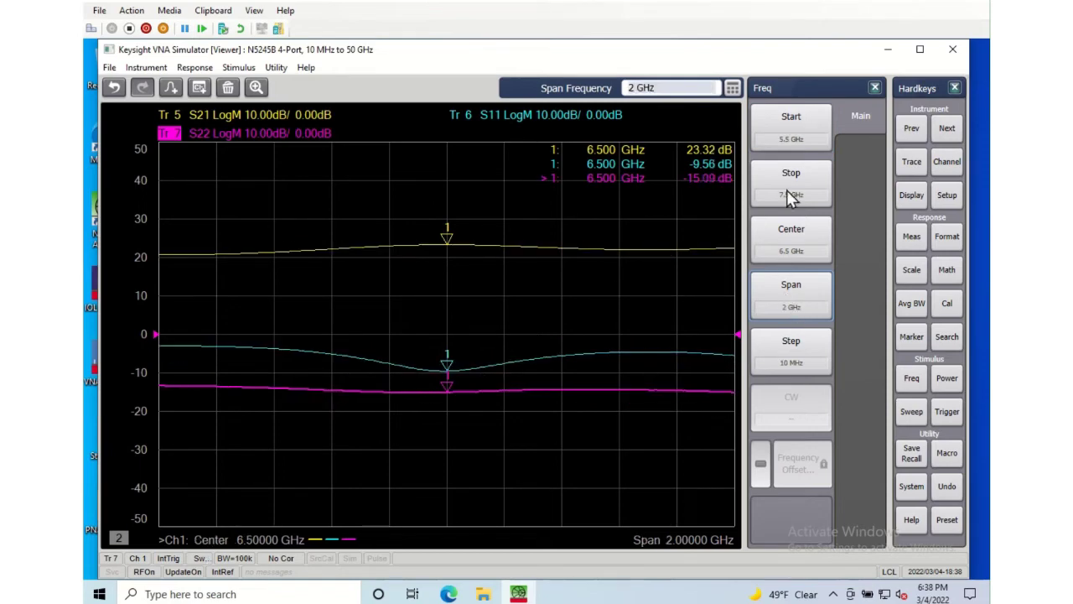
pyautogui.write('11')
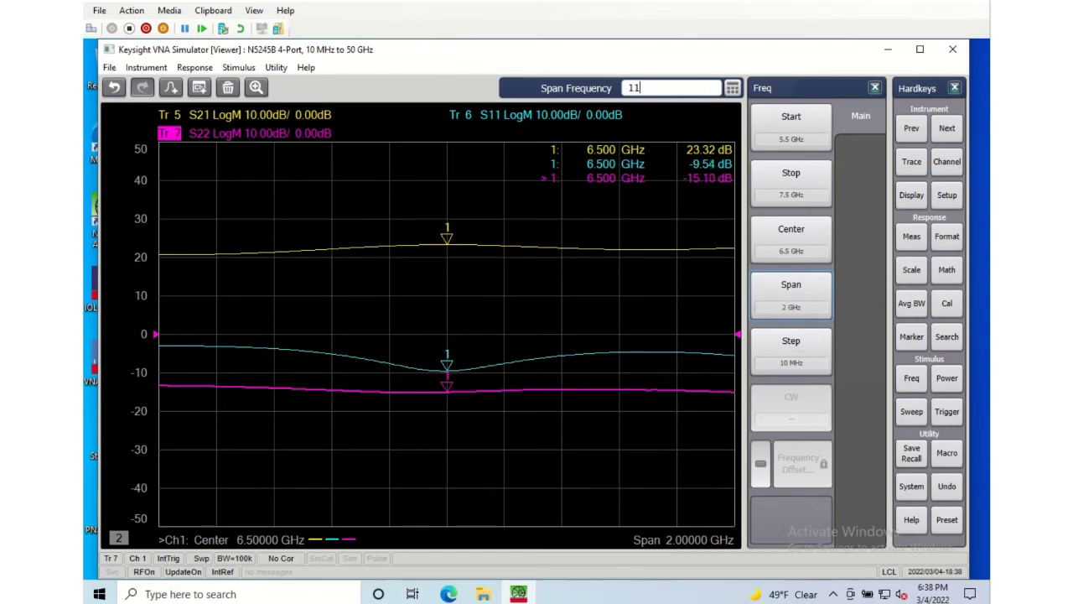
pyautogui.press('Return')
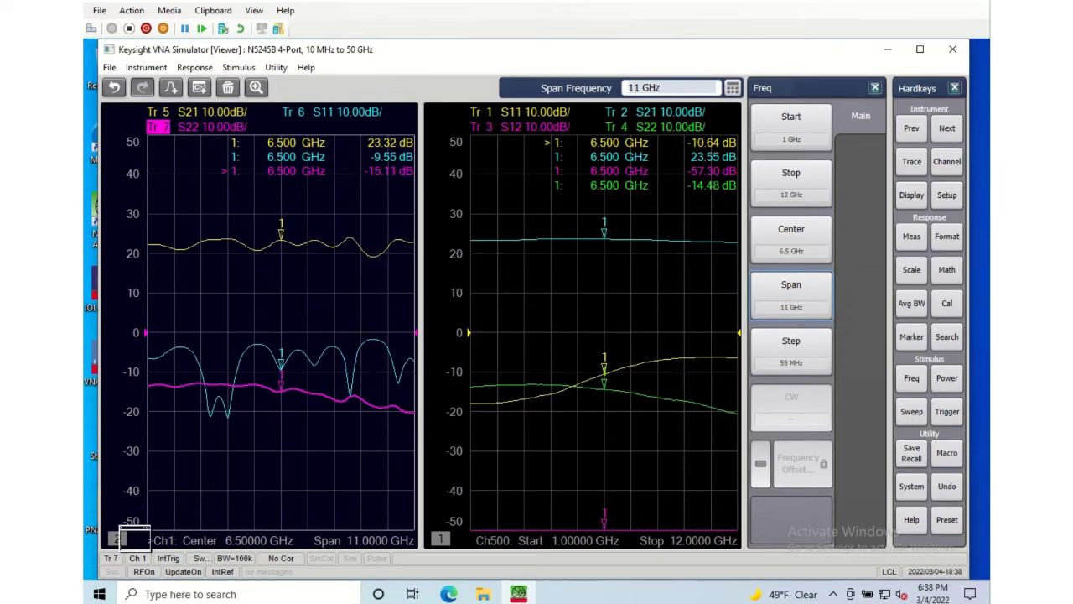
# - Stack the two channel windows top and bottom, then make the upper channel 1 active
pyautogui.moveTo(134, 537); pyautogui.dragTo(597, 165)
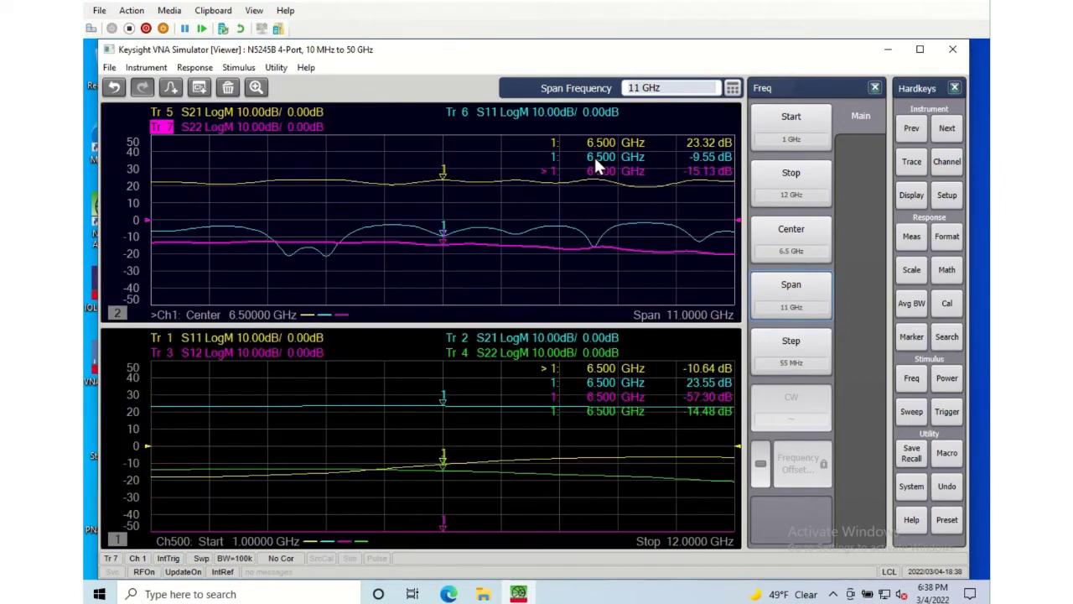
pyautogui.click(403, 452)
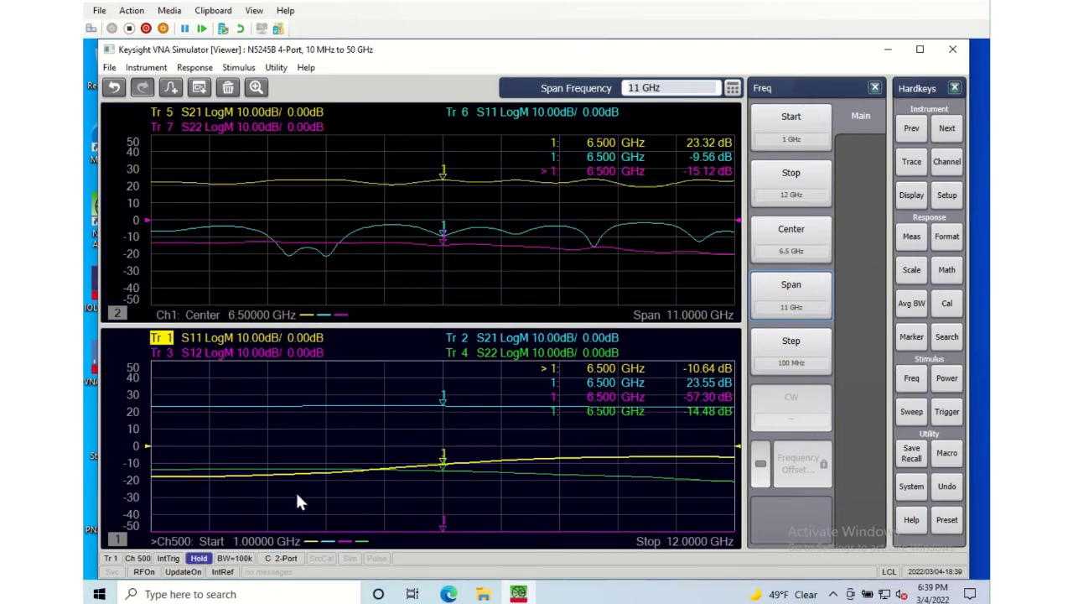
pyautogui.click(398, 250)
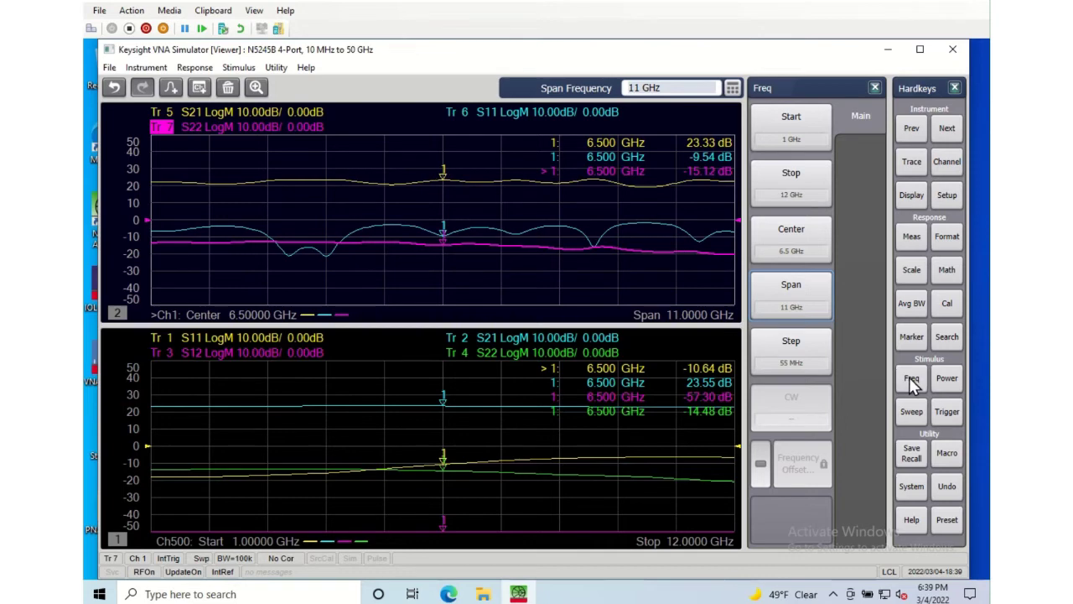
# - Add Beatty1_EcFT2.s2p as a de-embed fixture block on channel 1 with Apply Fixtures on
pyautogui.click(948, 305)
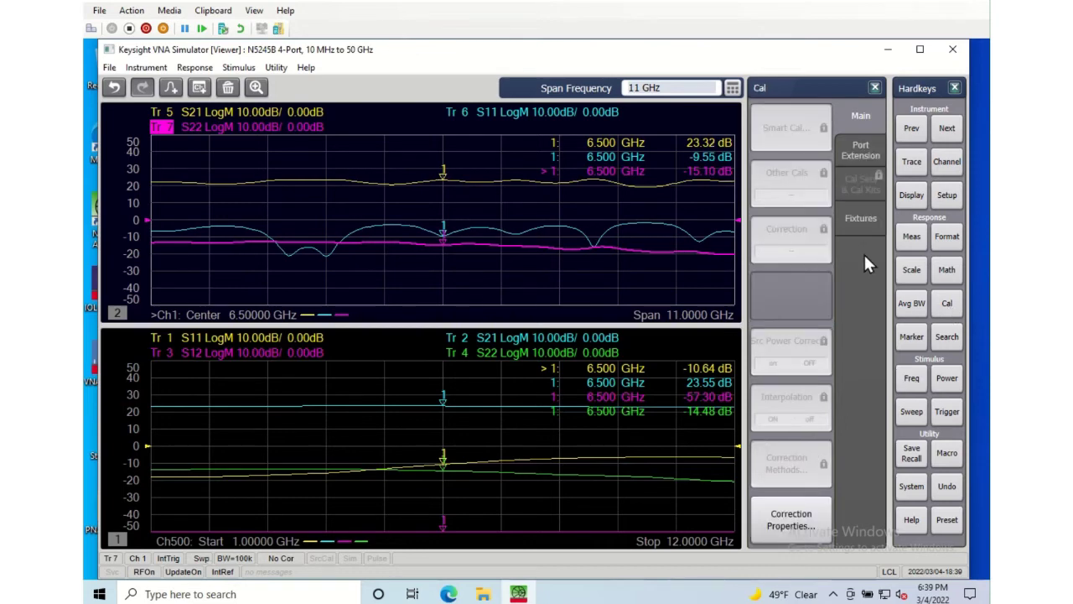
pyautogui.click(857, 214)
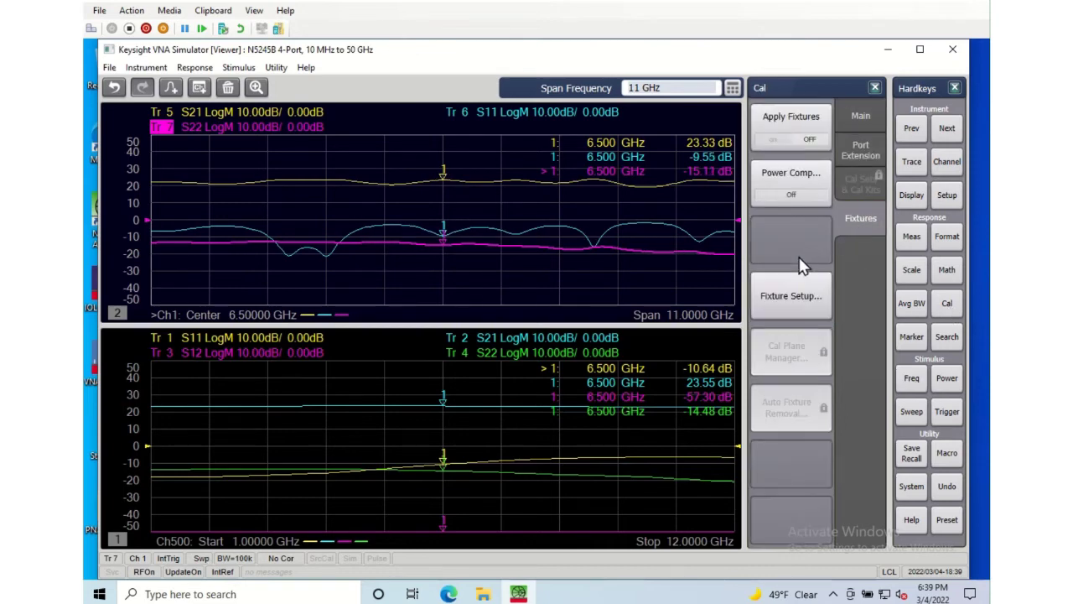
pyautogui.click(790, 293)
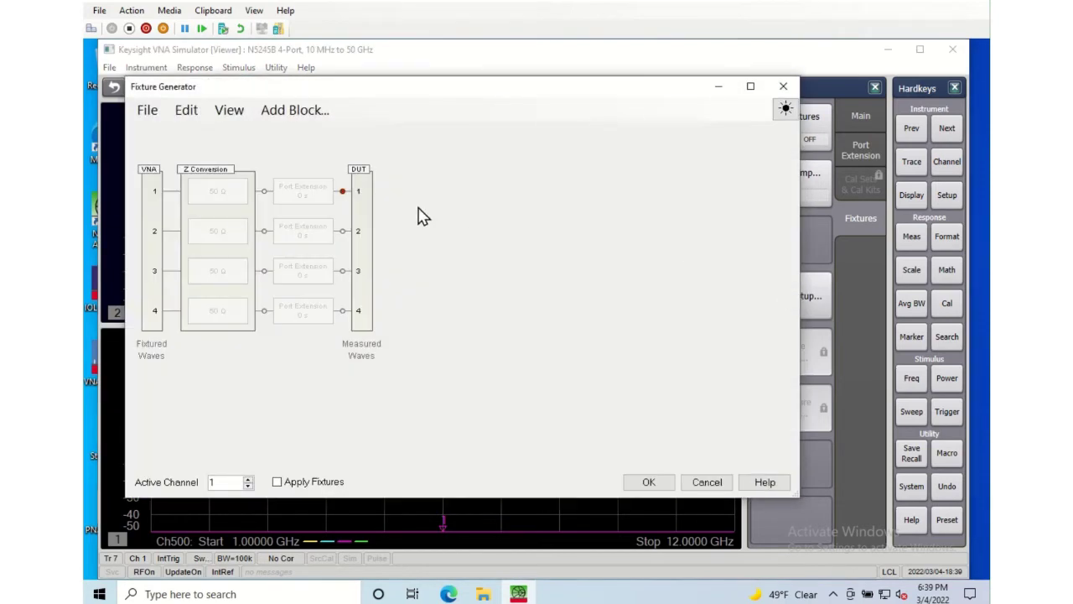
pyautogui.click(299, 111)
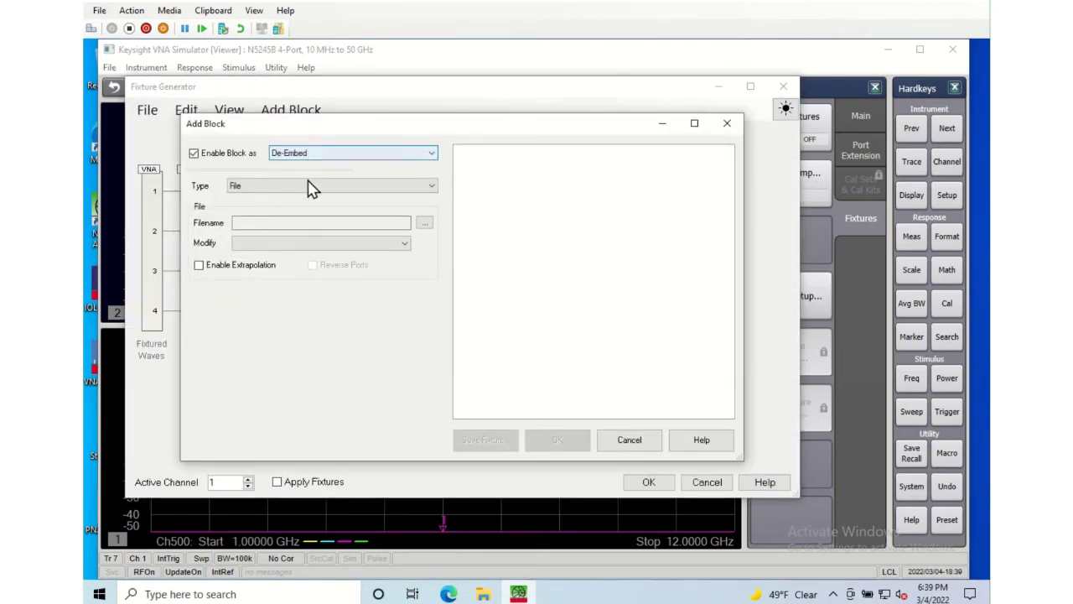
pyautogui.click(425, 223)
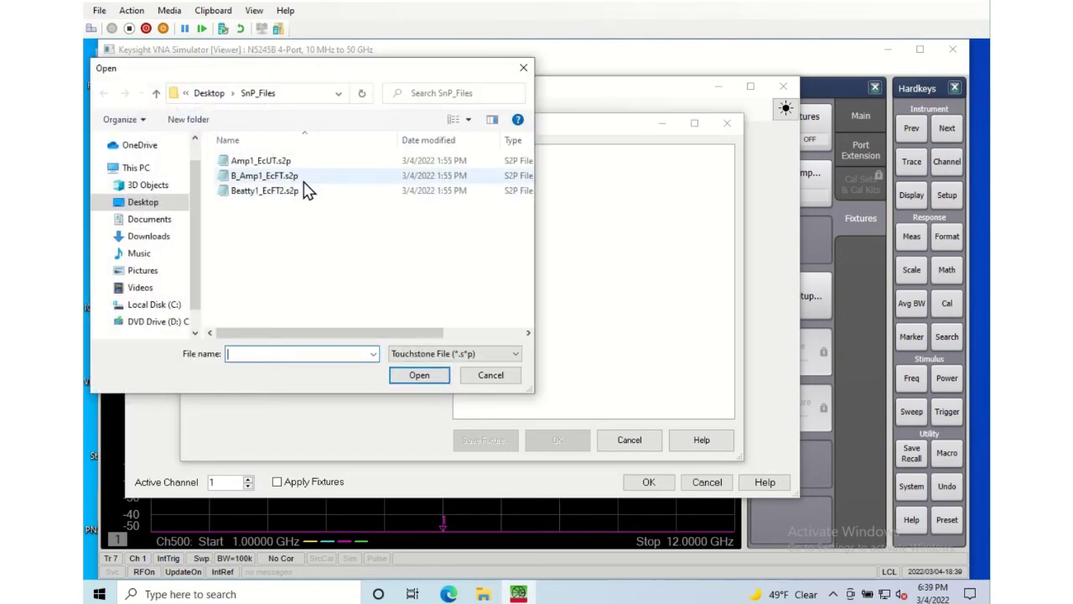
pyautogui.click(306, 192)
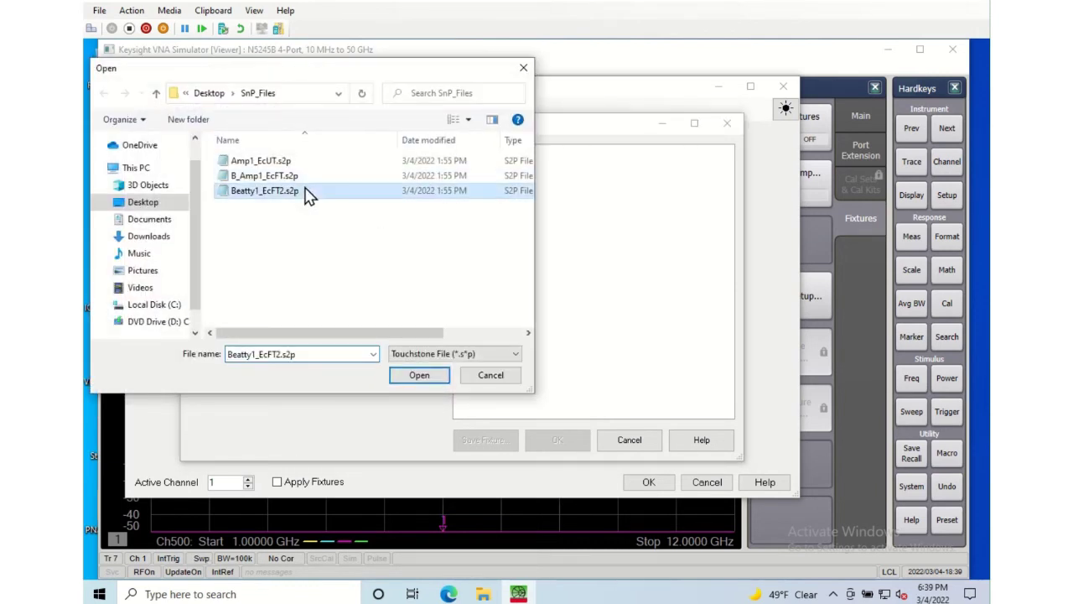
pyautogui.click(420, 375)
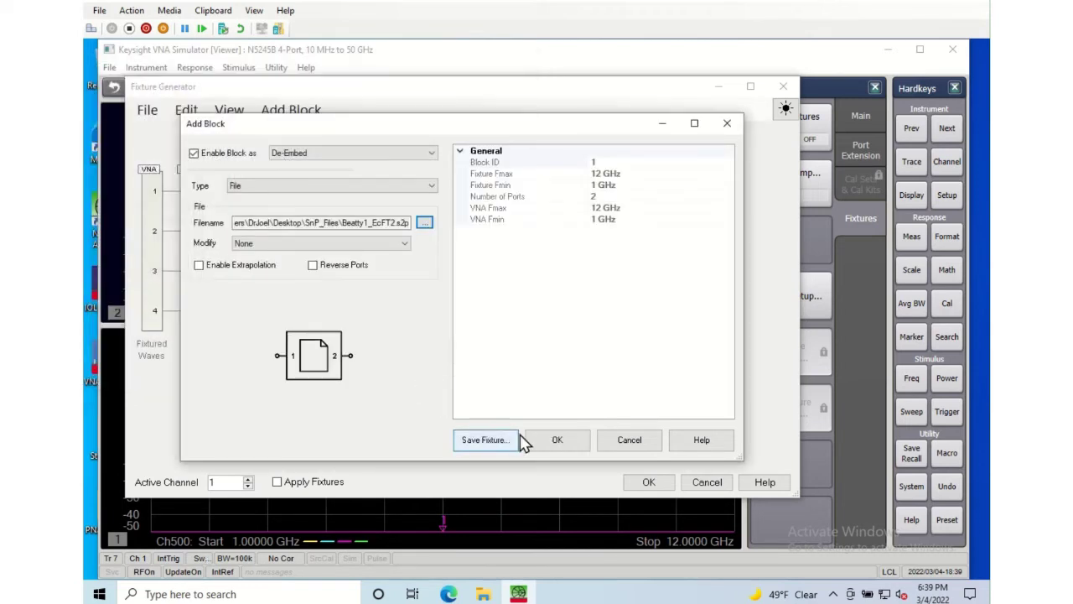
pyautogui.click(553, 442)
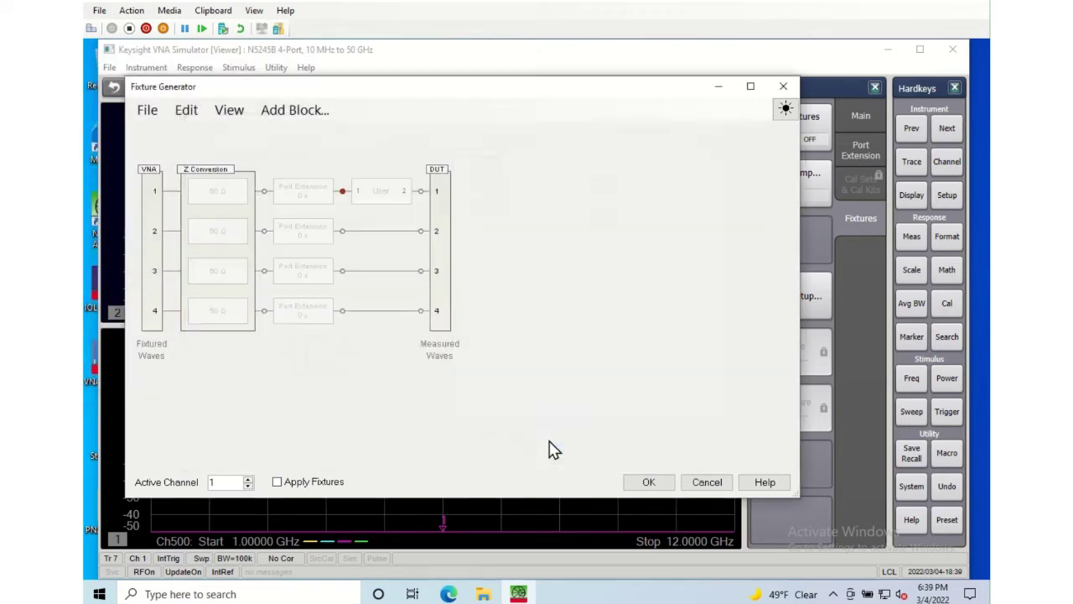
pyautogui.click(278, 482)
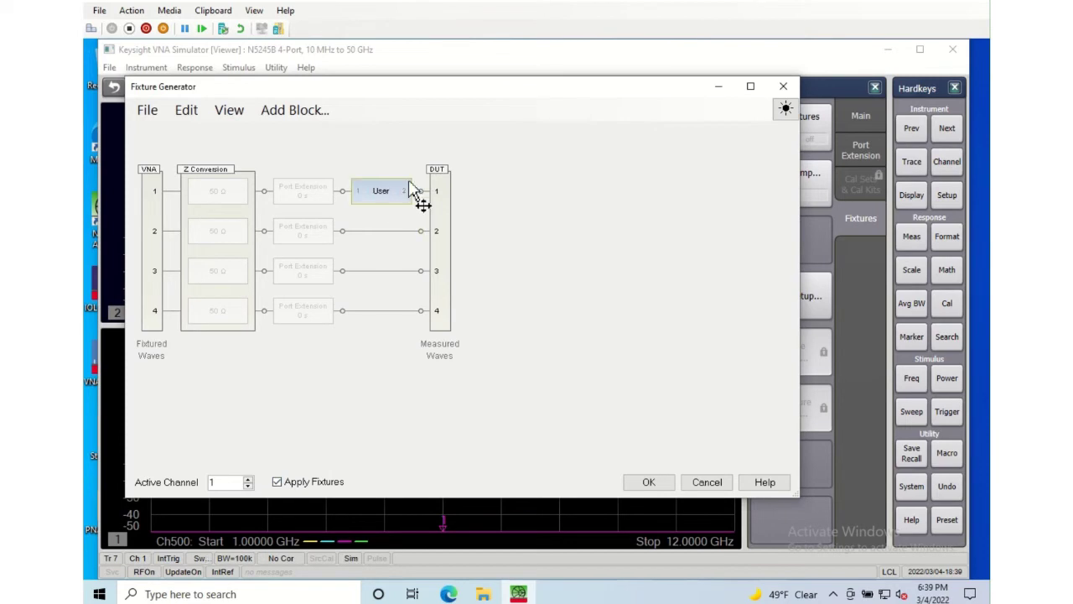
pyautogui.click(648, 484)
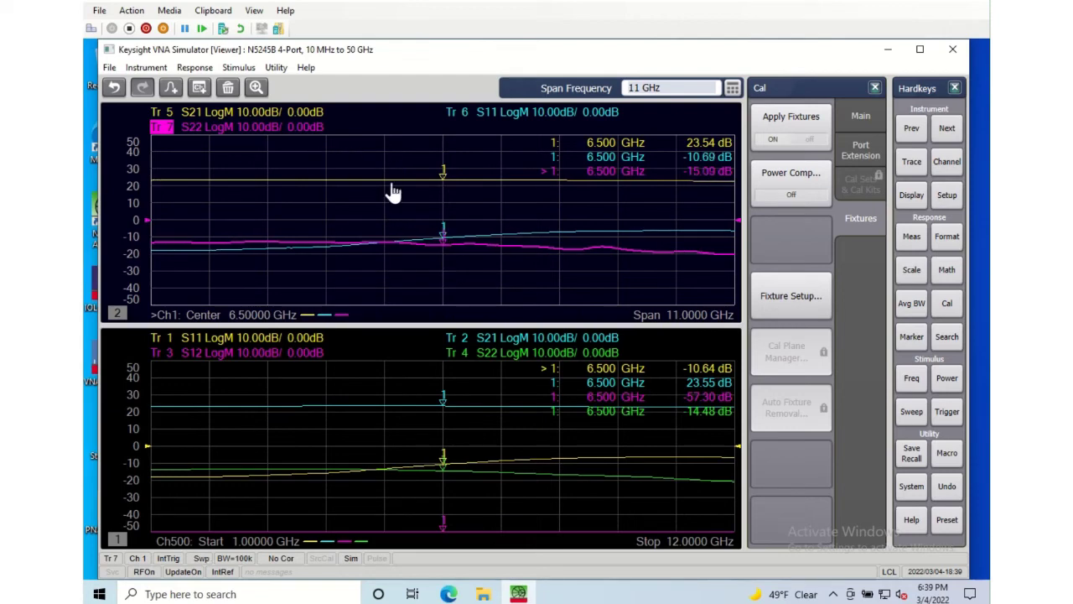
# - Set channel 1's frequency span to 5 GHz, then back to 11 GHz
pyautogui.click(911, 379)
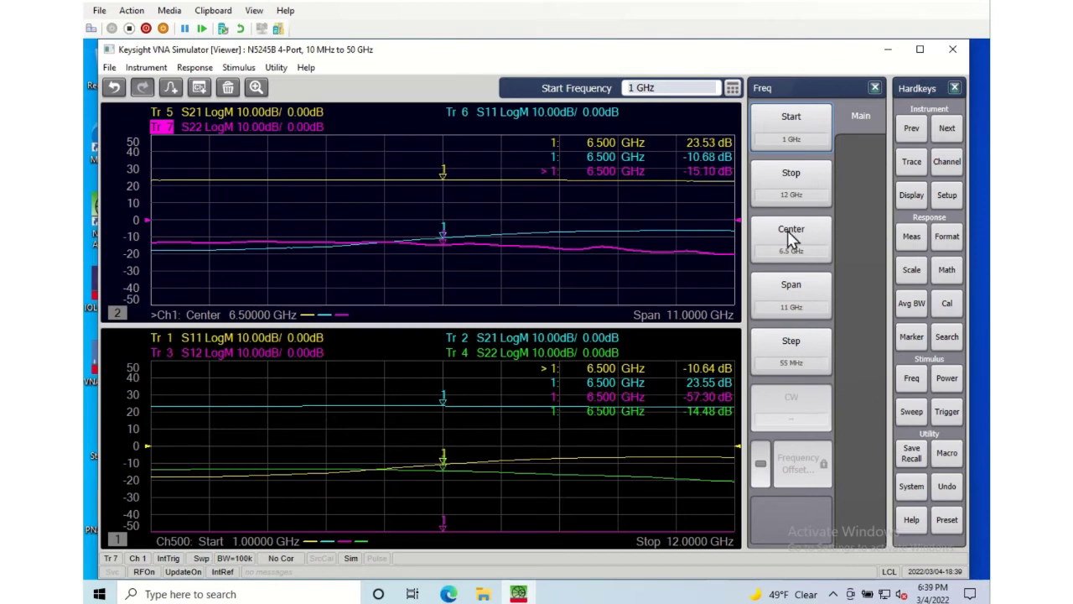
pyautogui.click(788, 290)
pyautogui.write('5')
pyautogui.press('Return')
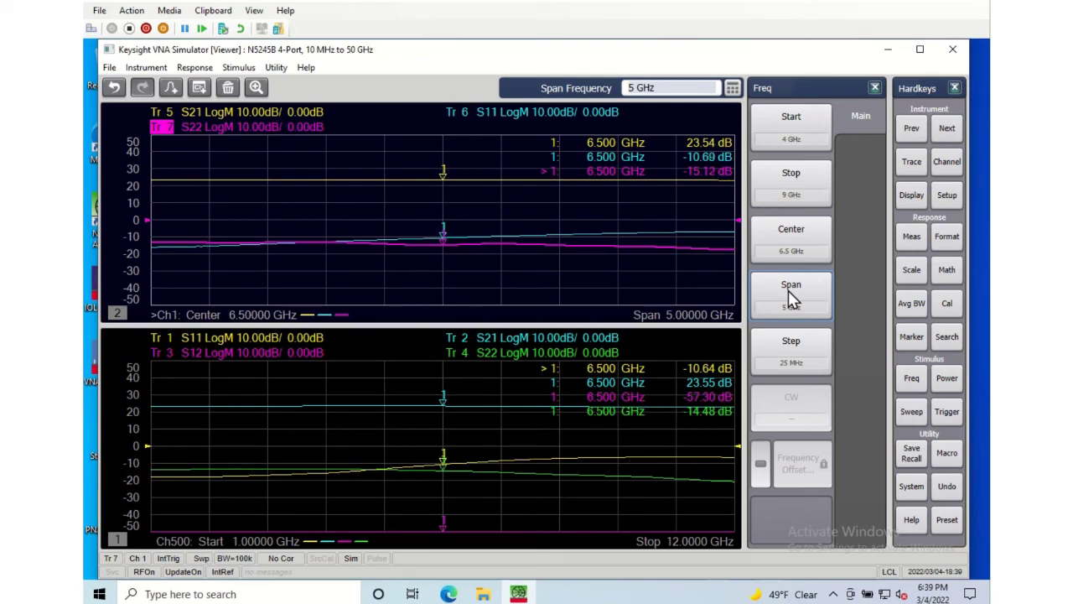
pyautogui.write('11')
pyautogui.press('Return')
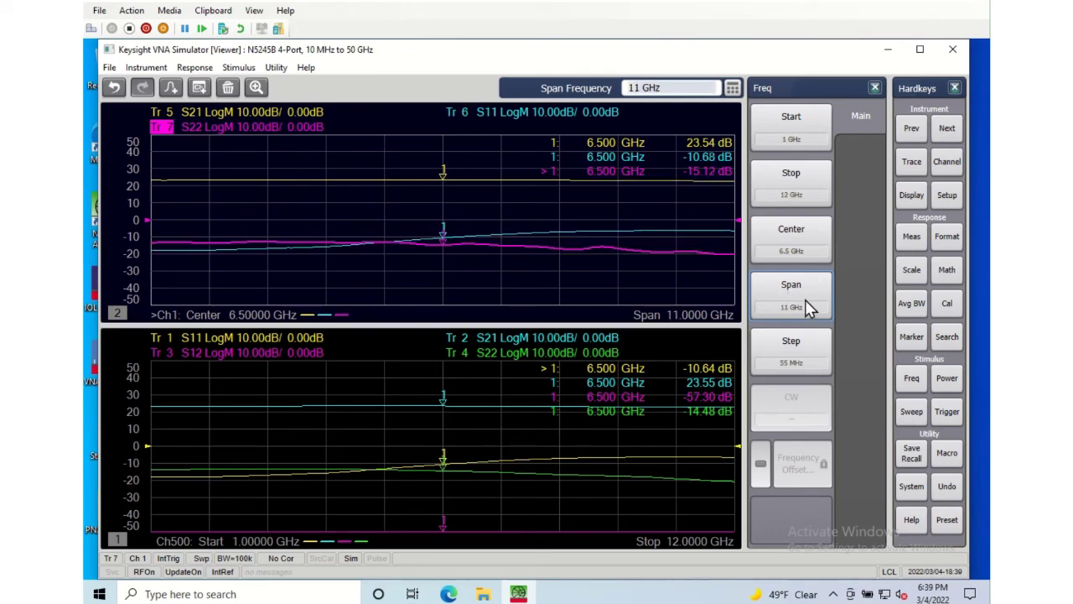
# - Set the stop frequency to 20 GHz and move Tr 5's marker 1 to about 11.6 GHz
pyautogui.click(787, 194)
pyautogui.write('20')
pyautogui.press('Return')
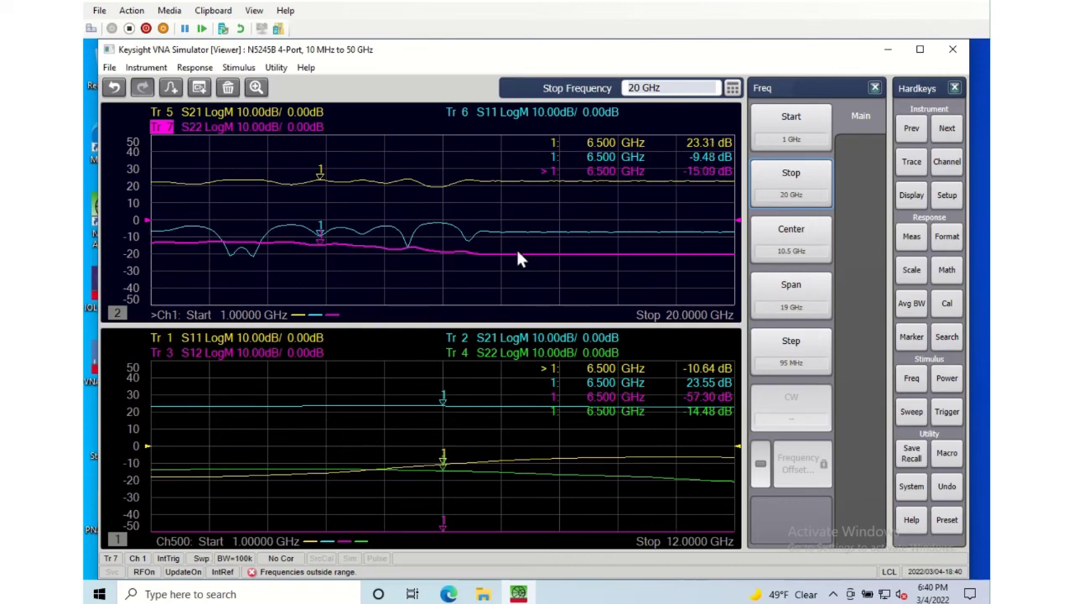
pyautogui.moveTo(323, 173)
pyautogui.mouseDown()
pyautogui.moveTo(435, 170)
pyautogui.moveTo(641, 196)
pyautogui.moveTo(481, 208)
pyautogui.mouseUp()
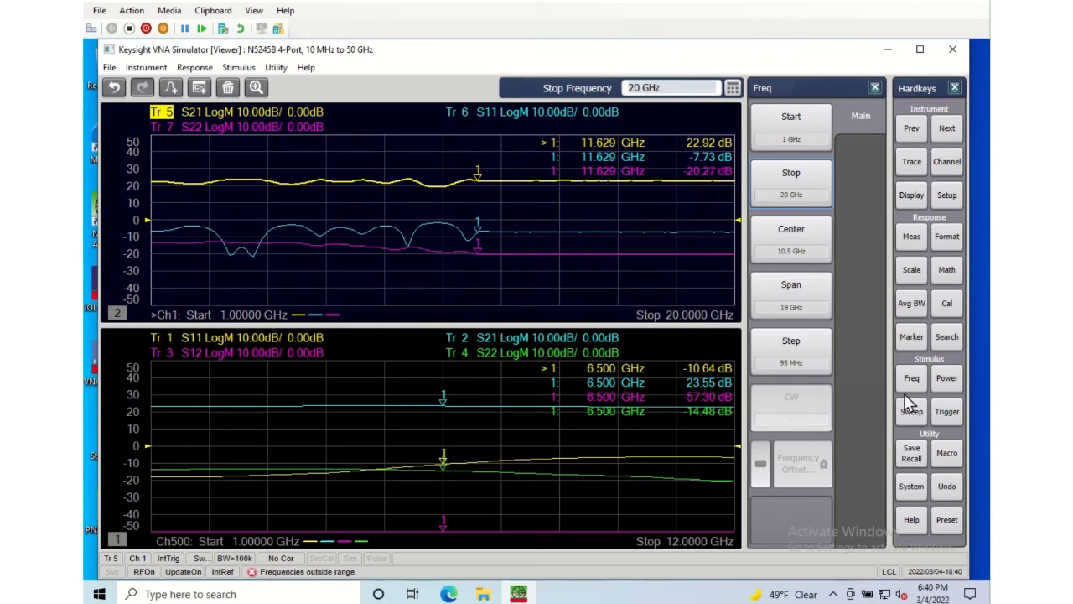
# - Clear the dummy DUT data in Macro 1's Dummy DUT Tool and close the tool
pyautogui.click(946, 454)
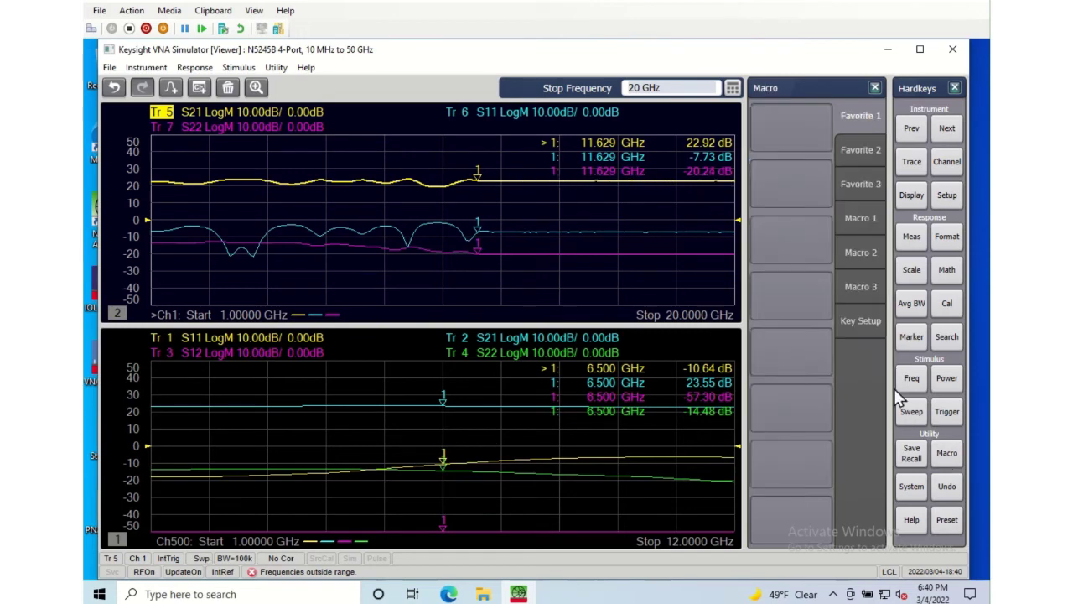
pyautogui.click(864, 222)
pyautogui.click(792, 461)
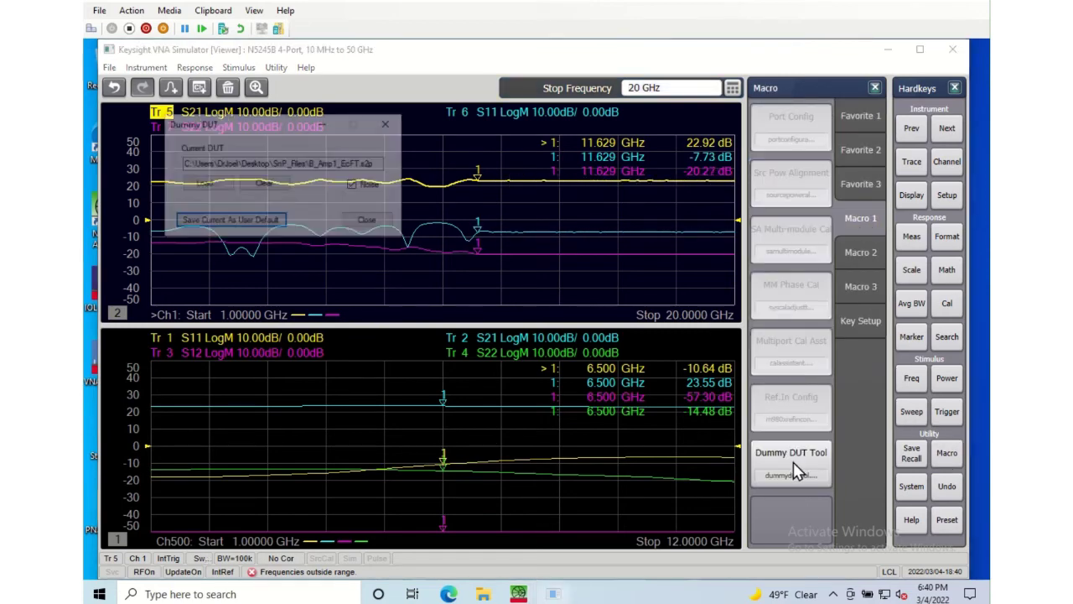
pyautogui.click(258, 191)
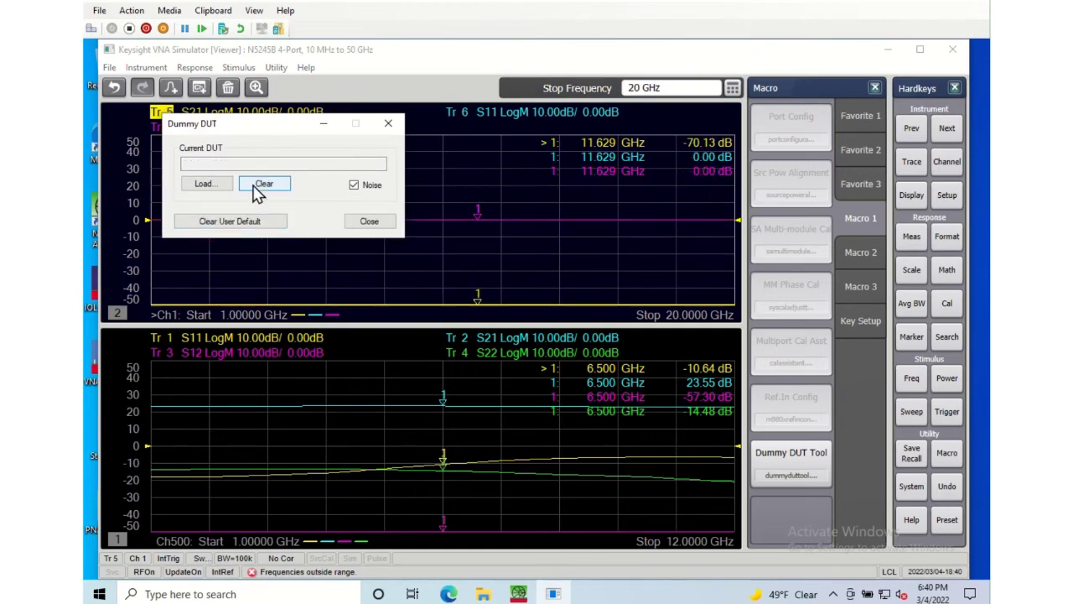
pyautogui.click(367, 221)
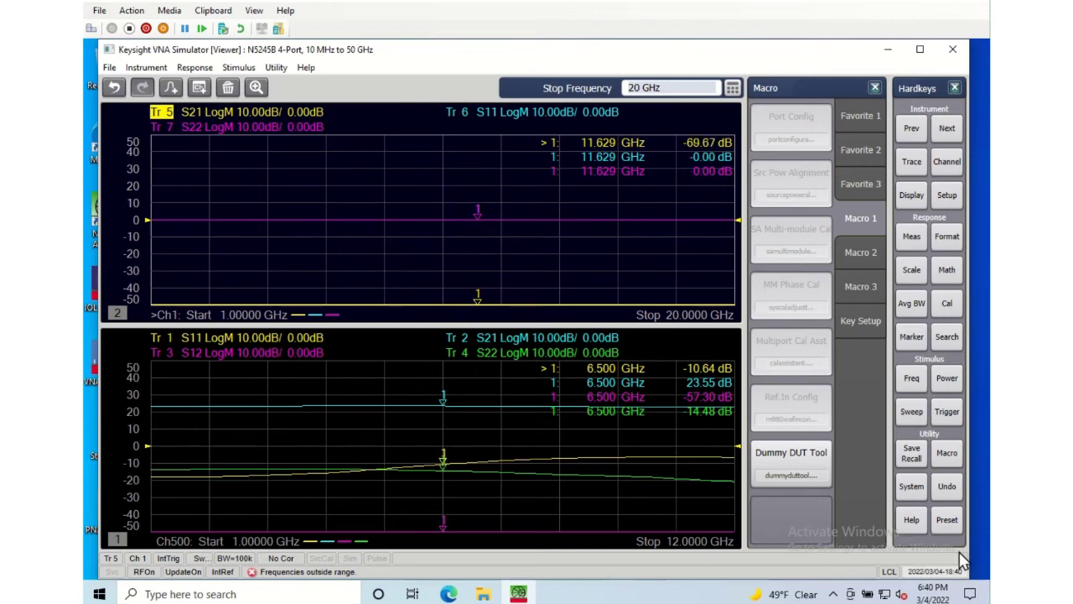
# - Preset the analyzer, turn on a marker, and exit the Network Analyzer application
pyautogui.click(946, 520)
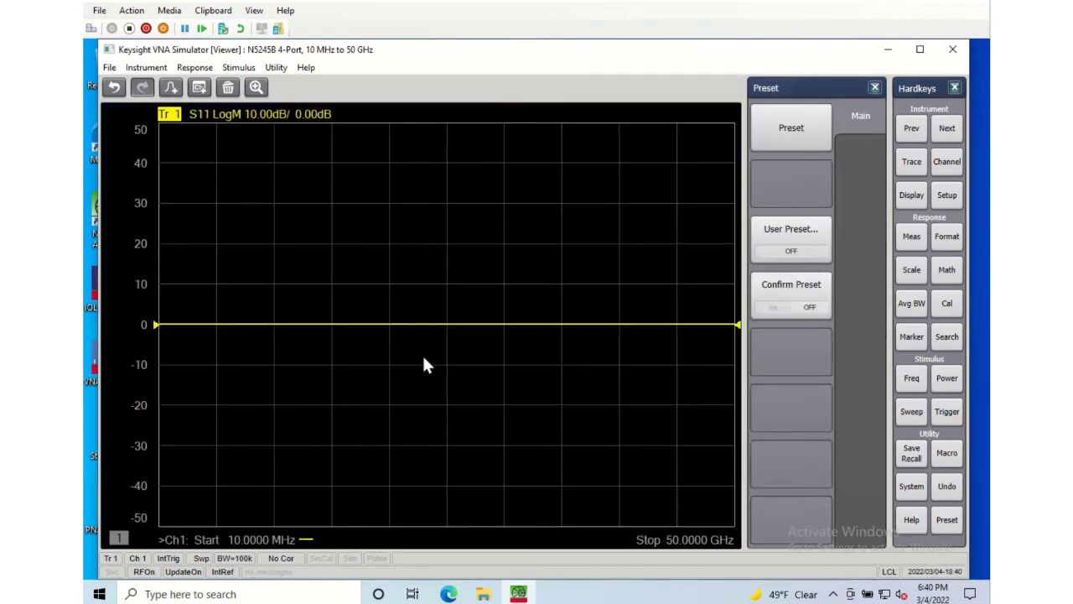
pyautogui.click(911, 336)
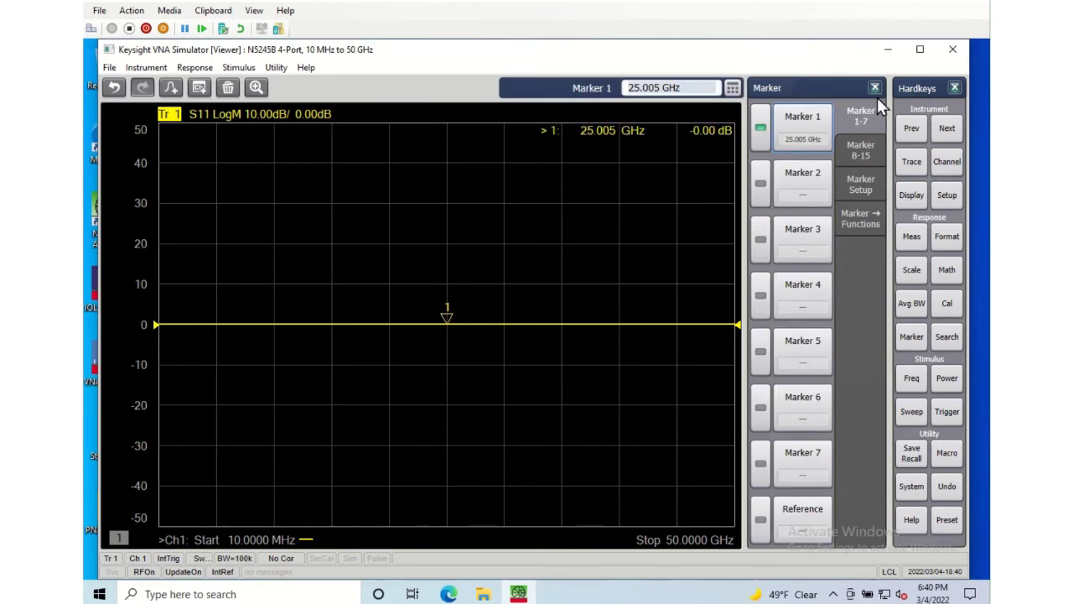
pyautogui.click(952, 49)
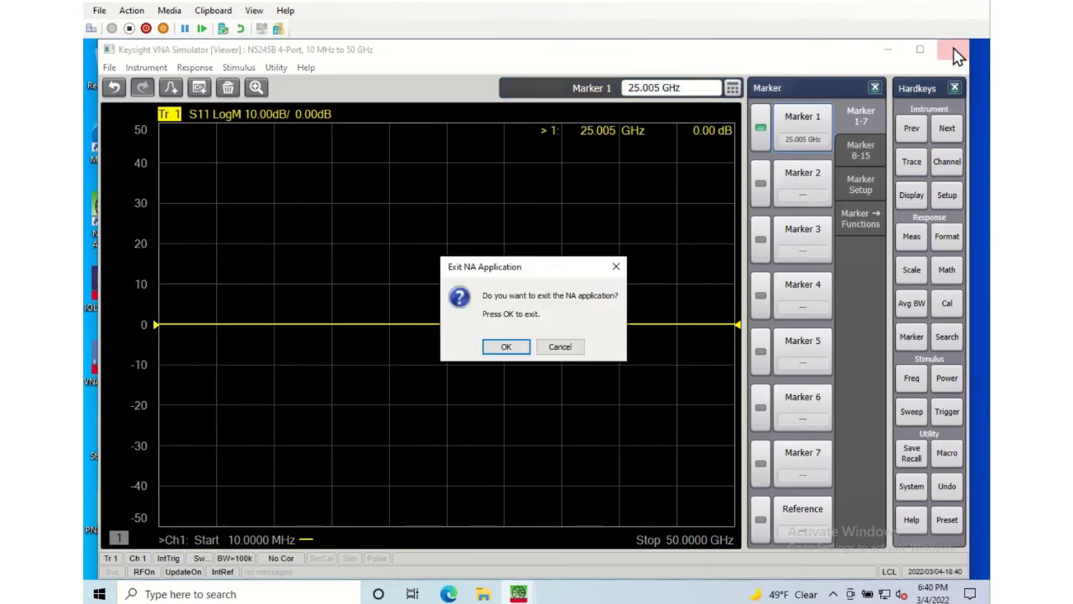
pyautogui.click(507, 345)
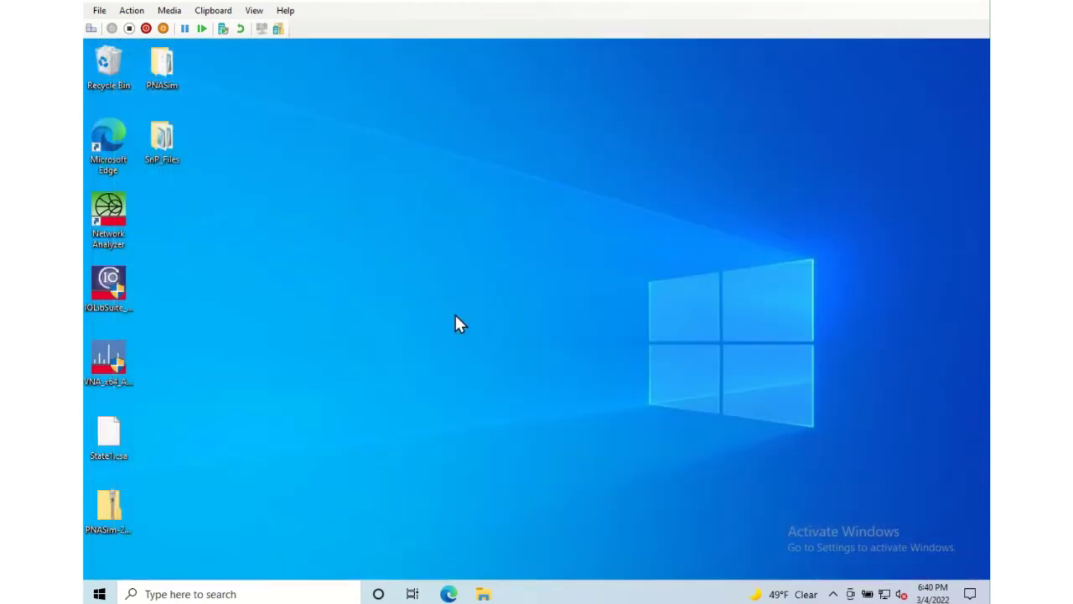
# - Relaunch Network Analyzer and run the VNA Simulator as a 4-port N5245B
pyautogui.rightClick(110, 214)
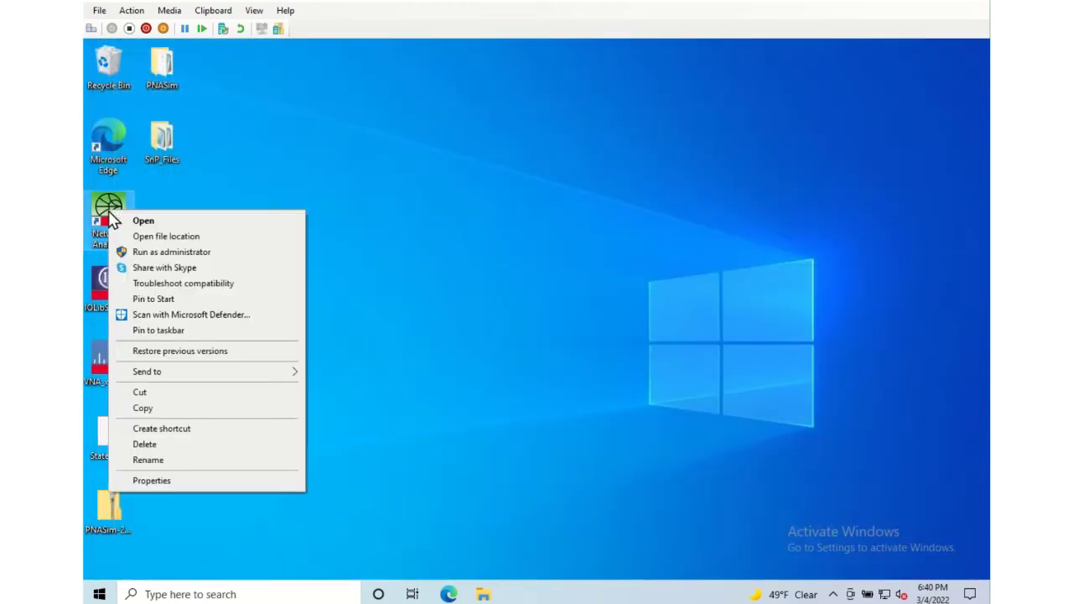
pyautogui.click(144, 221)
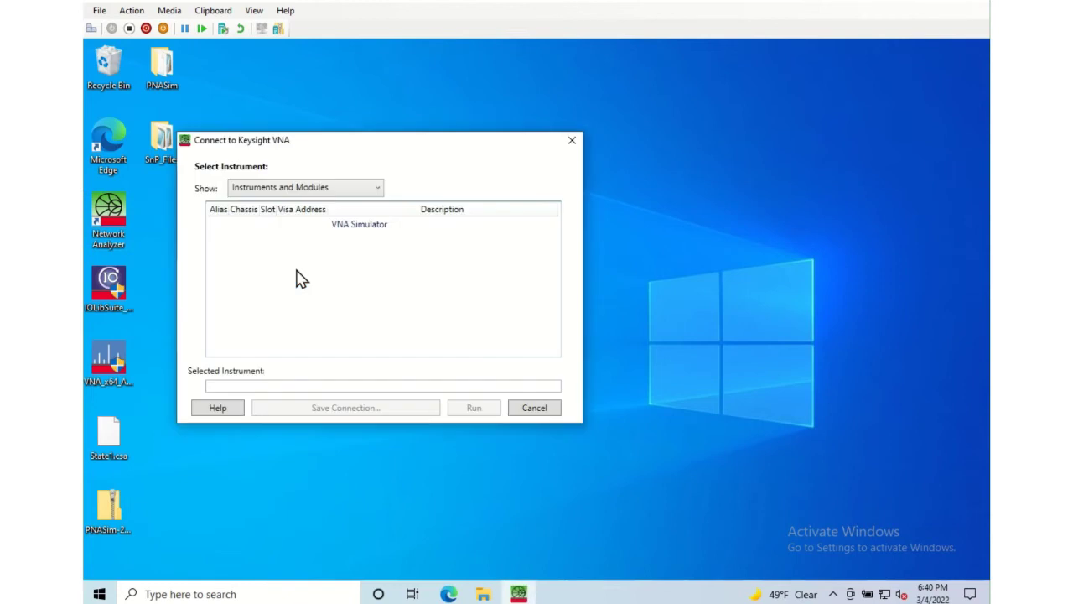
pyautogui.click(368, 232)
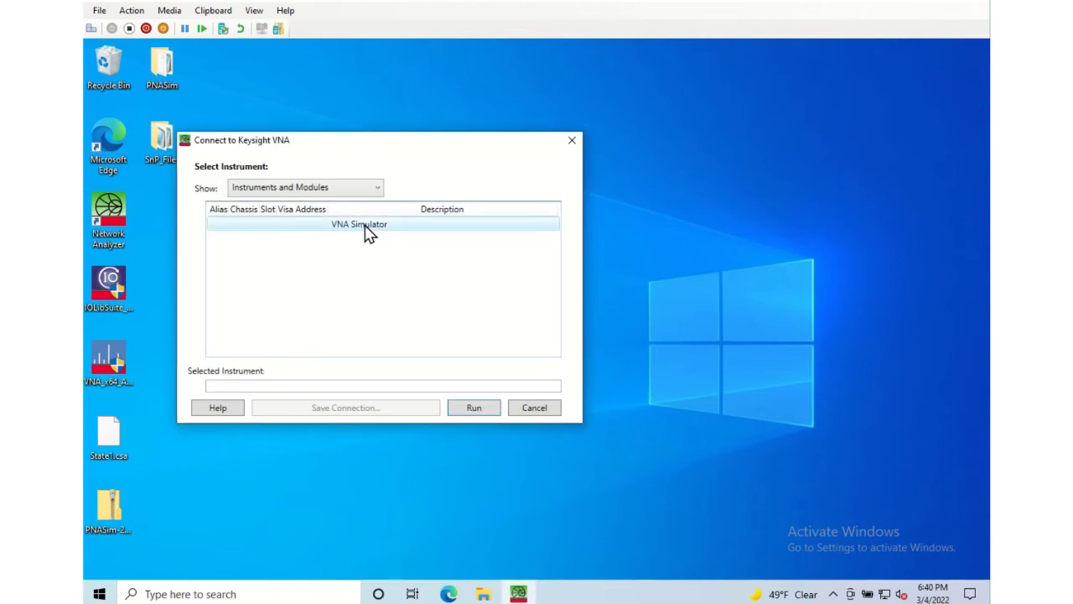
pyautogui.click(480, 408)
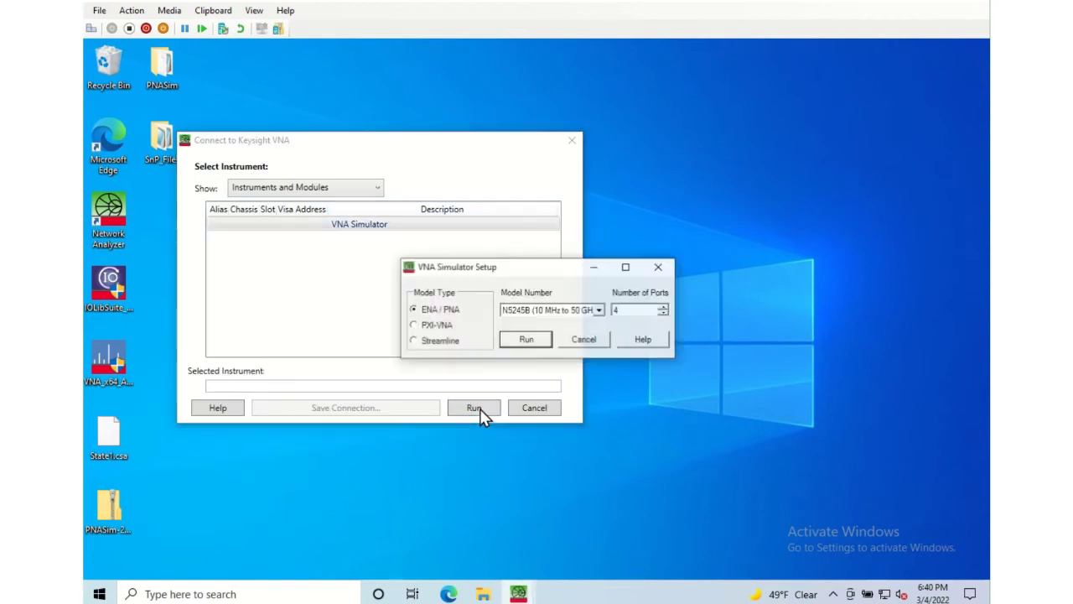
pyautogui.click(524, 342)
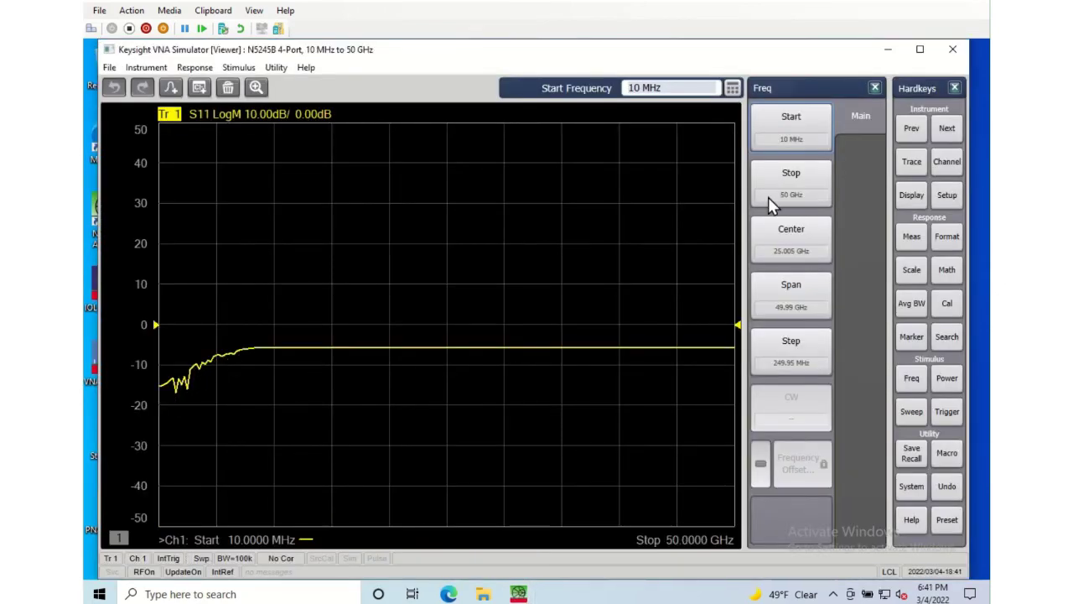
# - Switch the trace measurement to S21 transmission
pyautogui.click(911, 235)
pyautogui.click(792, 186)
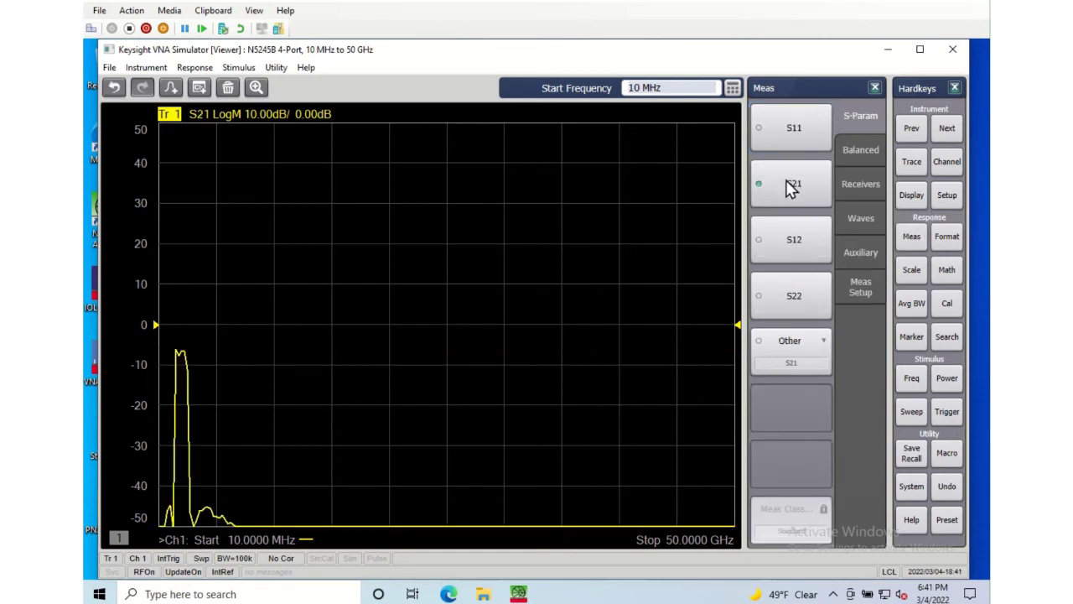
pyautogui.click(912, 379)
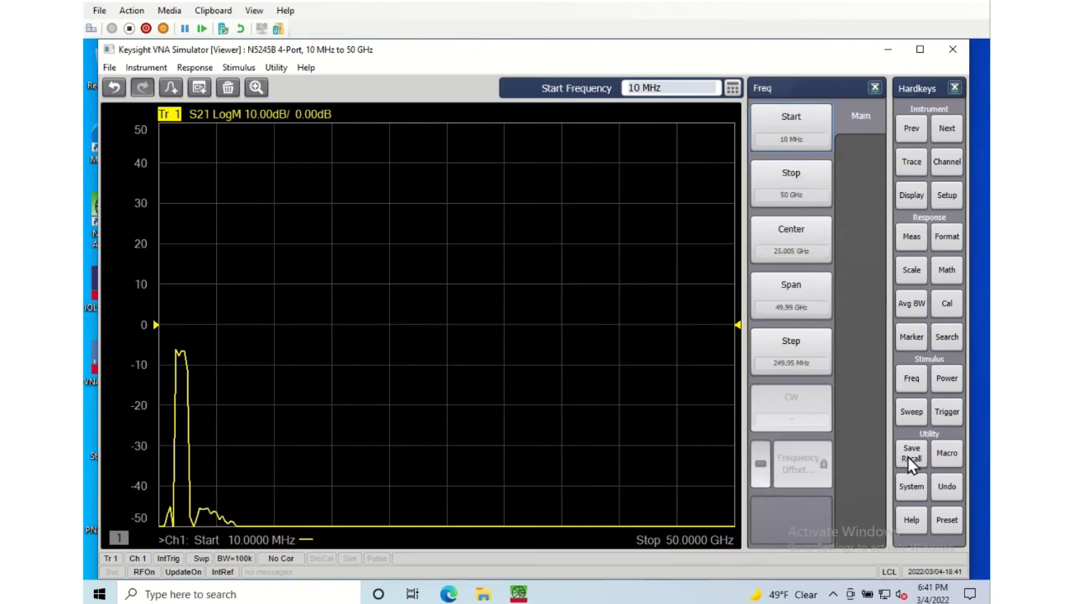
# - Load B_Amp1_EcFT.s2p in the Dummy DUT Tool and save it as the user default DUT
pyautogui.click(946, 453)
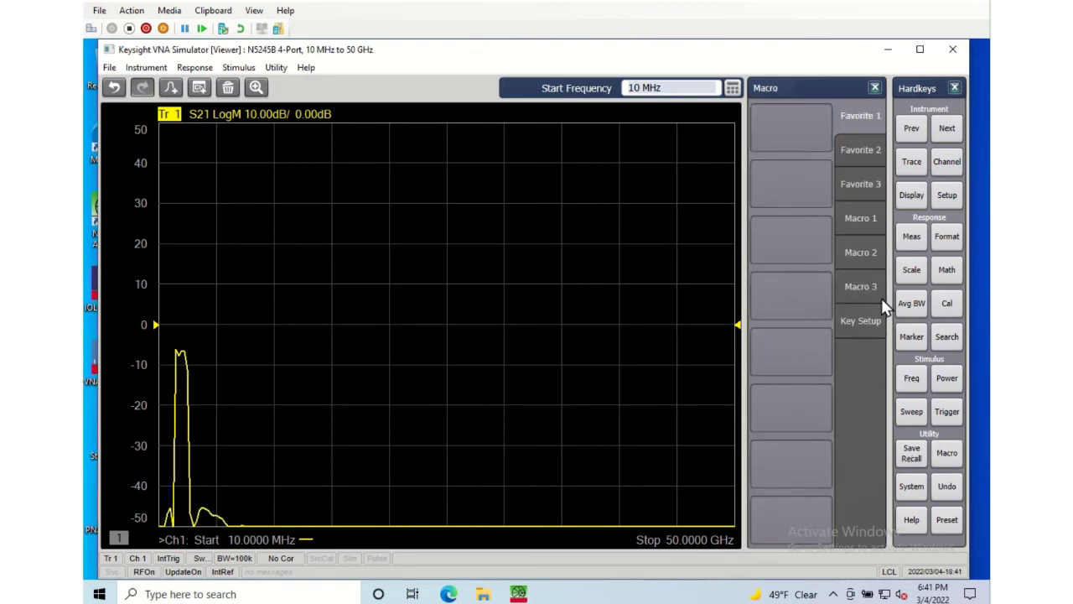
pyautogui.click(866, 223)
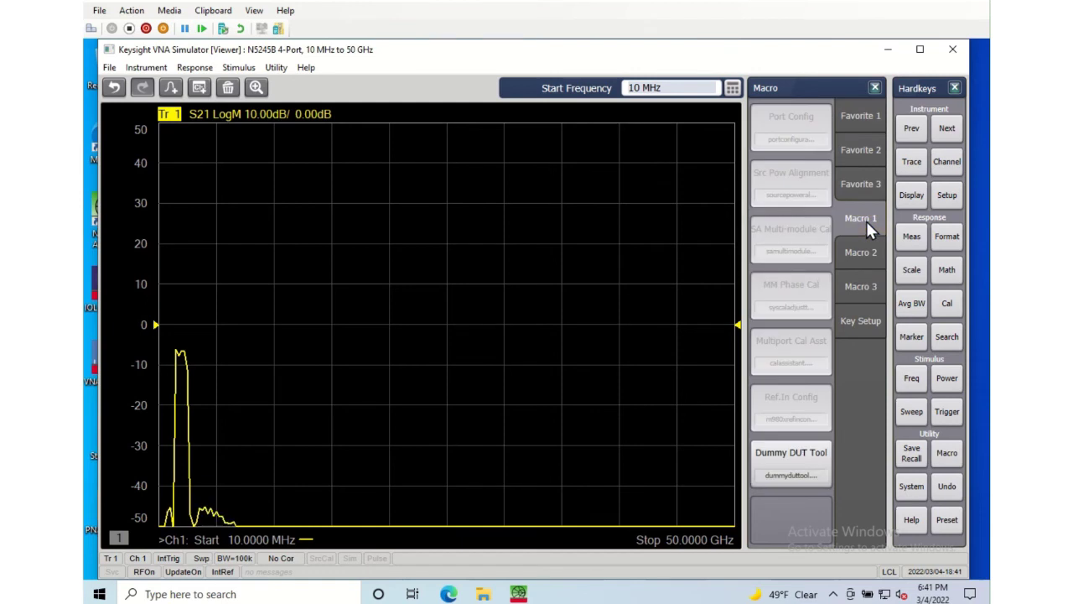
pyautogui.click(798, 471)
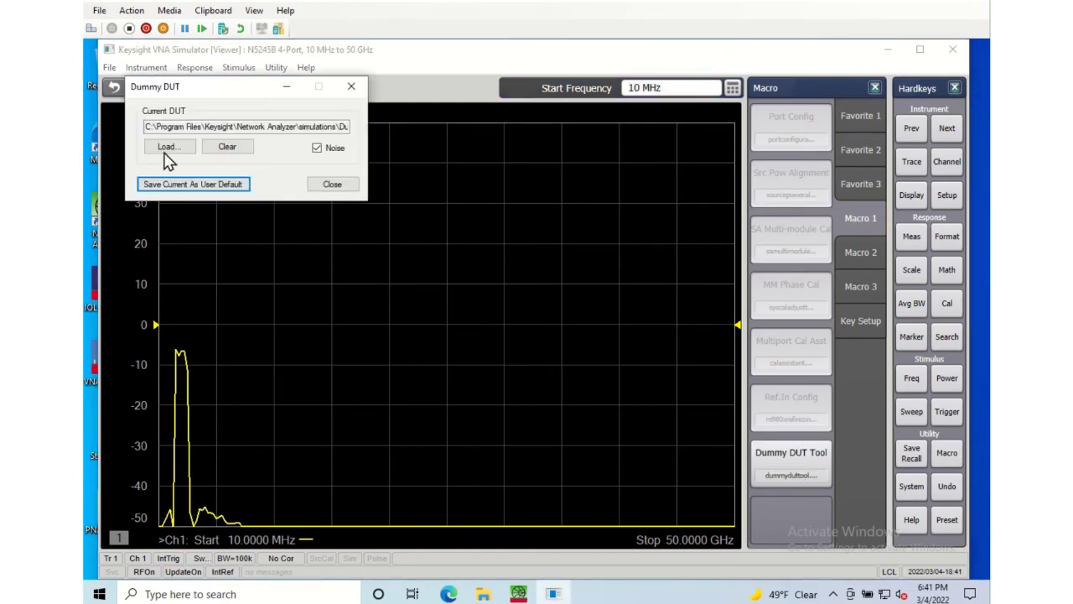
pyautogui.click(168, 148)
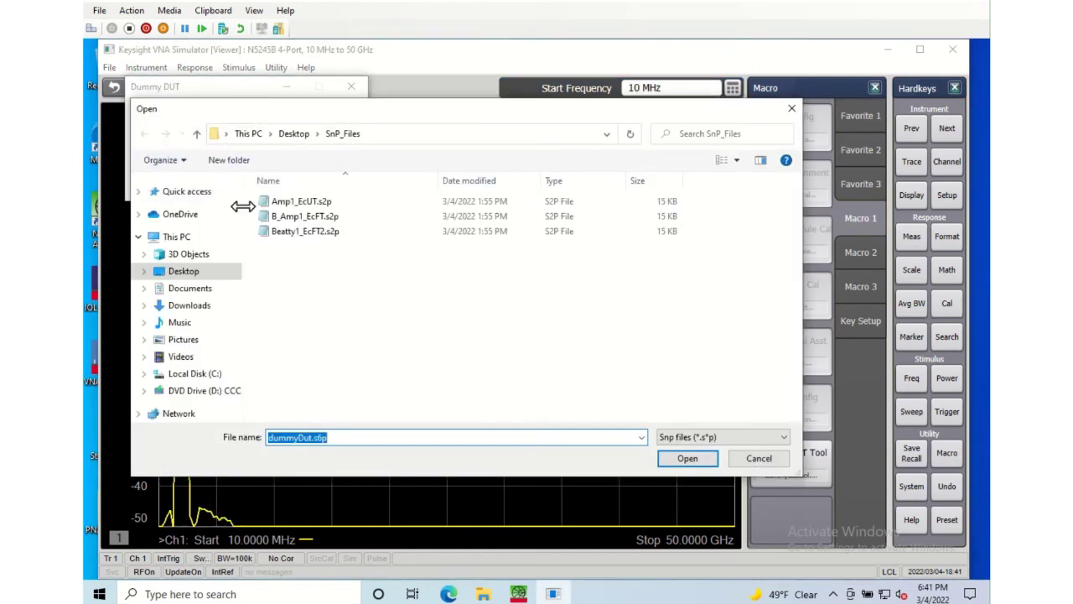
pyautogui.click(270, 216)
pyautogui.click(686, 458)
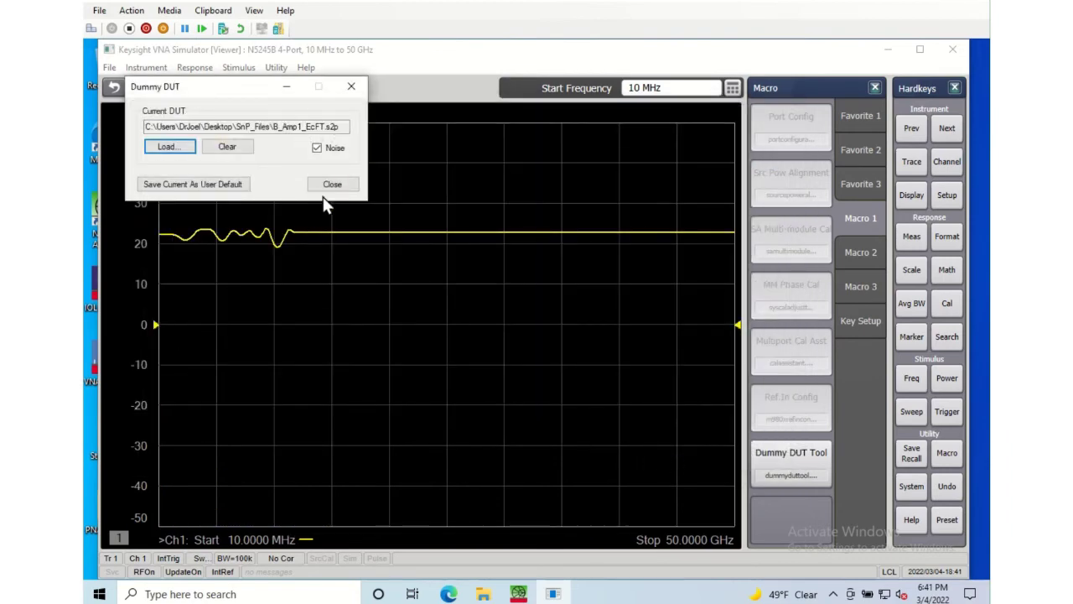
pyautogui.click(201, 186)
pyautogui.click(336, 186)
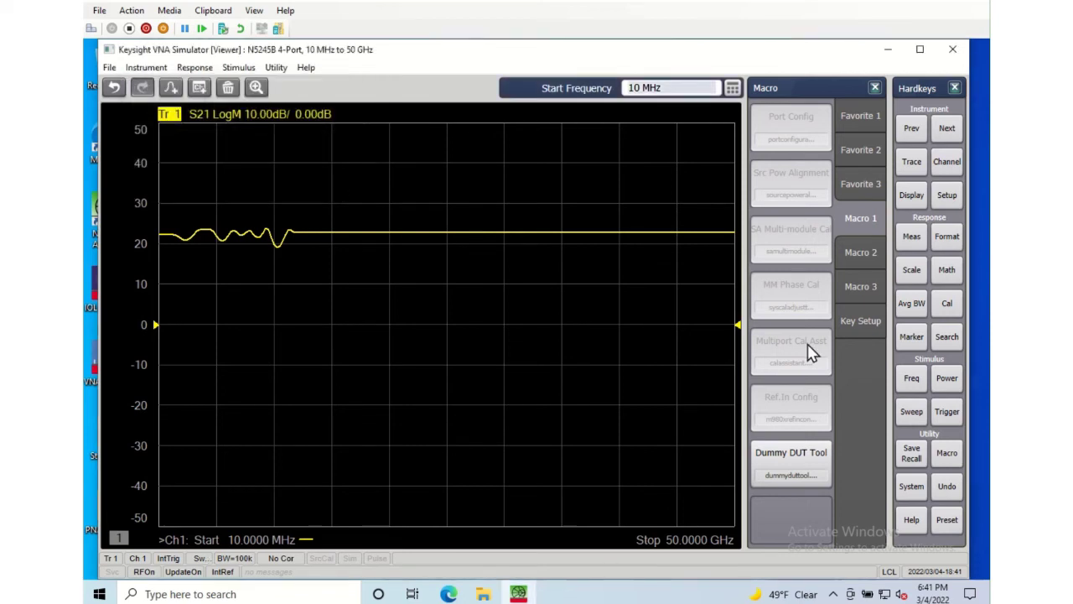
# - Preset the analyzer, measure S21, and place marker 1 on the low-frequency ripples
pyautogui.click(946, 519)
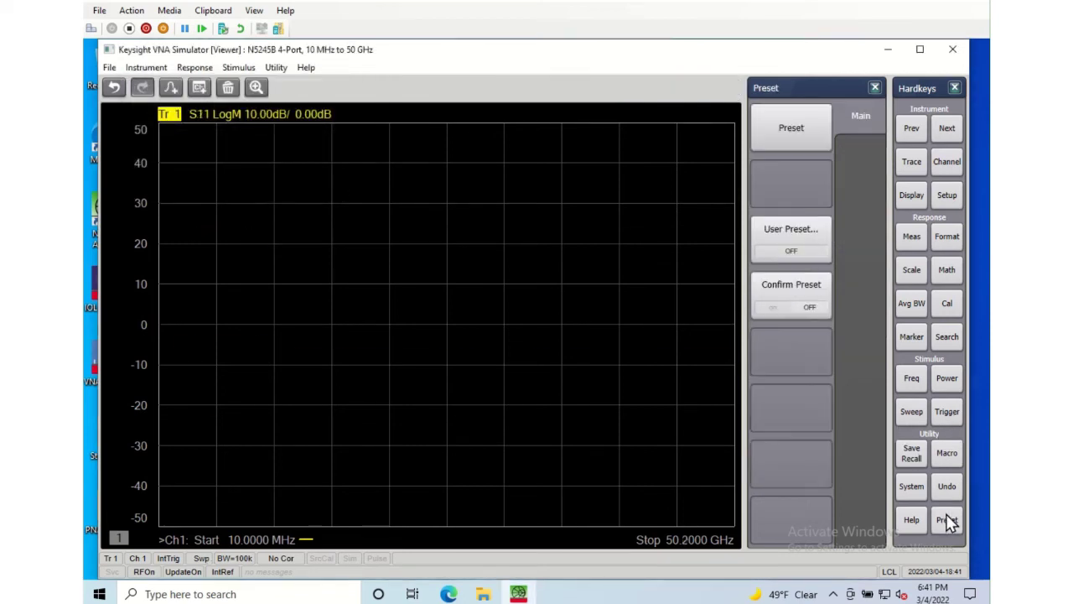
pyautogui.click(911, 239)
pyautogui.click(776, 195)
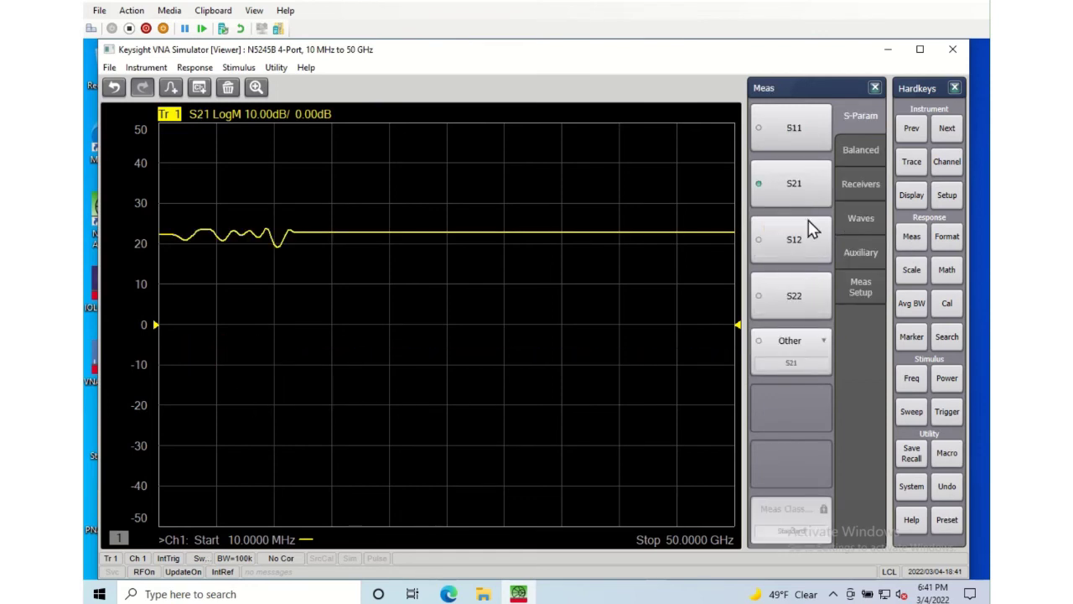
pyautogui.click(911, 336)
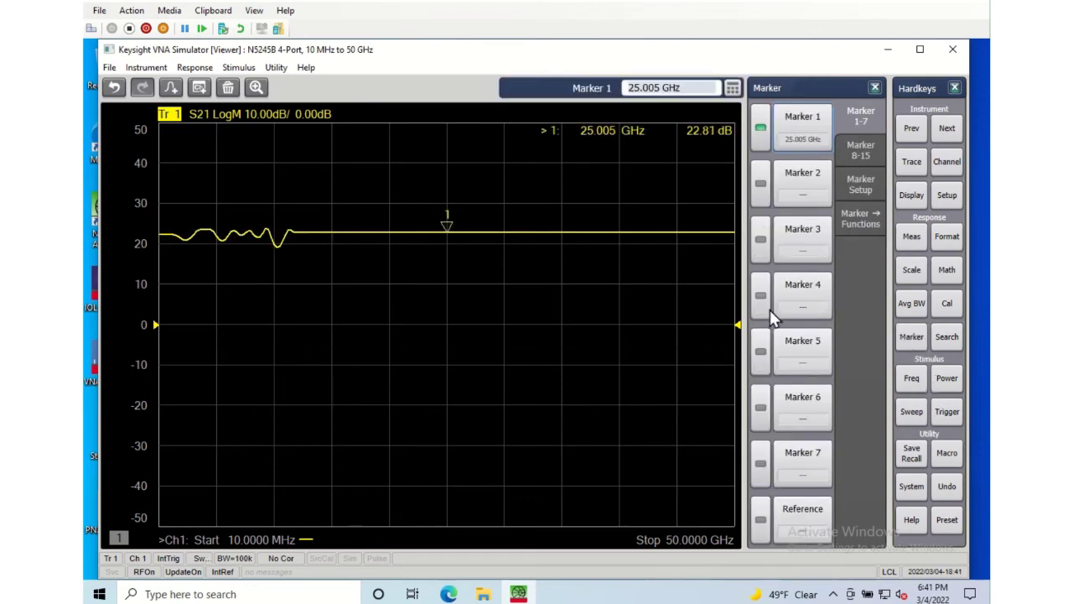
pyautogui.moveTo(449, 225); pyautogui.dragTo(221, 229)
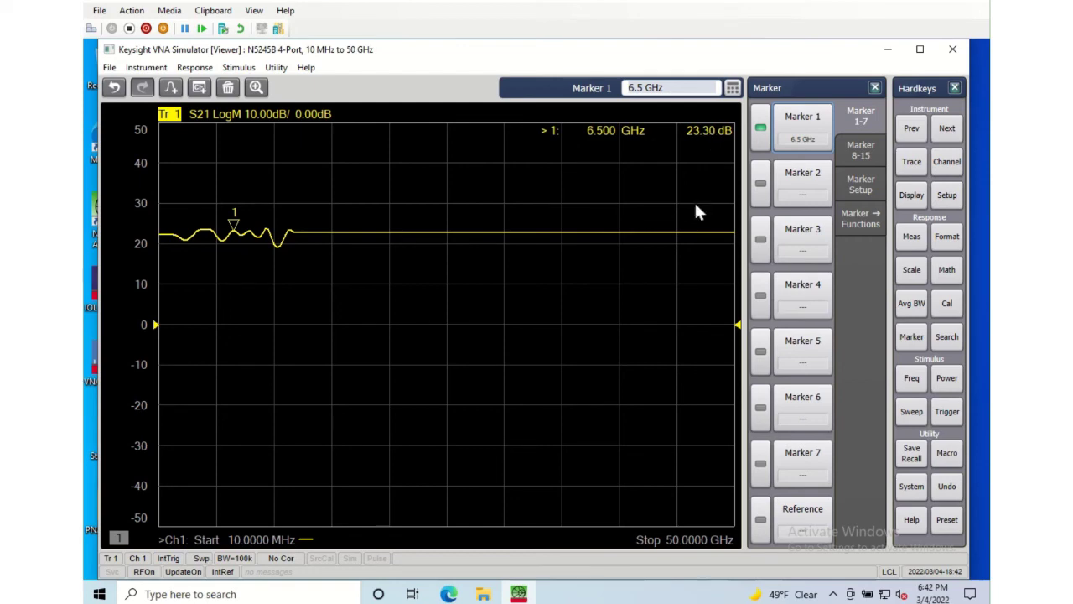
# - Exit the application, then relaunch Network Analyzer and run the same VNA Simulator model
pyautogui.click(952, 50)
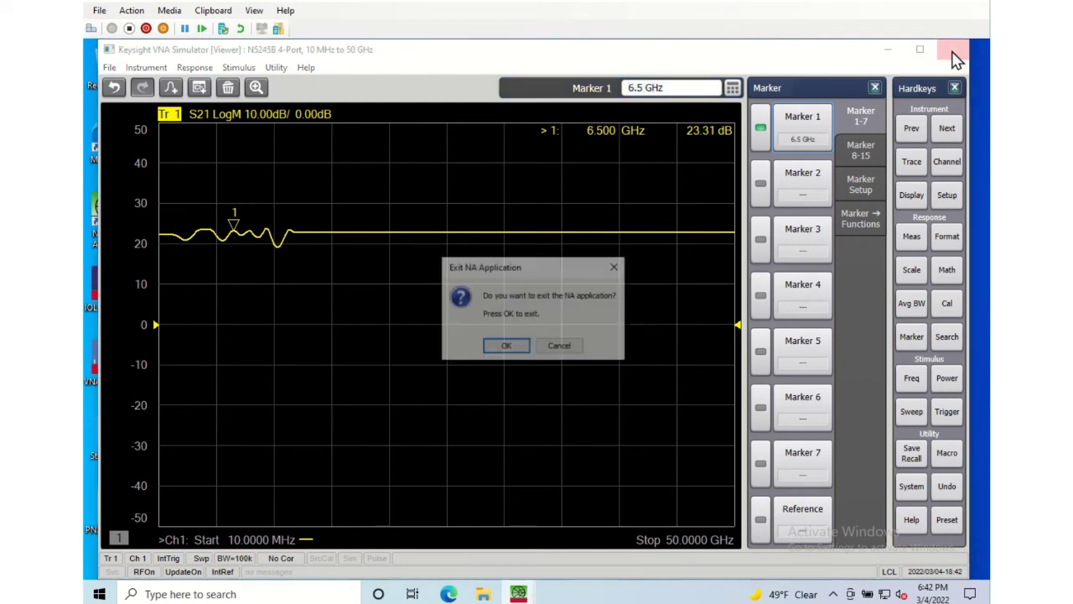
pyautogui.click(508, 348)
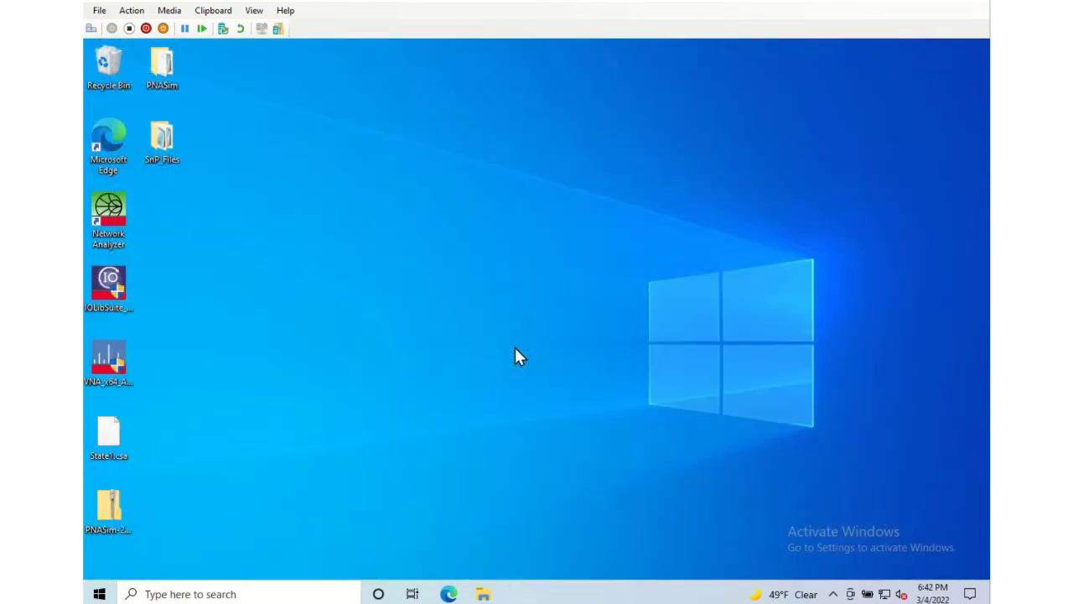
pyautogui.rightClick(105, 219)
pyautogui.click(134, 221)
pyautogui.click(295, 196)
pyautogui.click(434, 373)
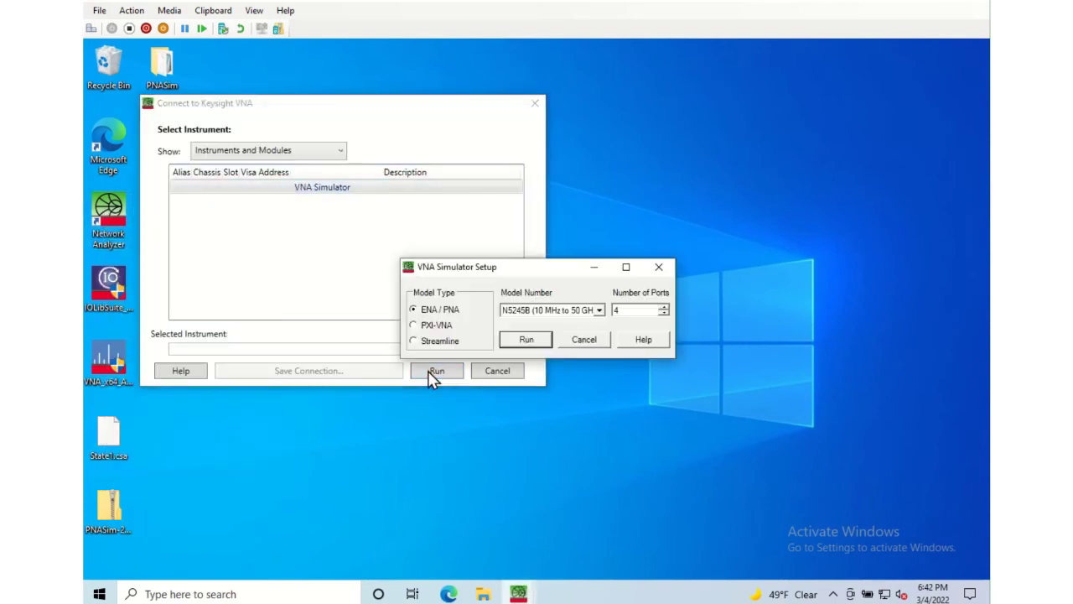
pyautogui.click(527, 340)
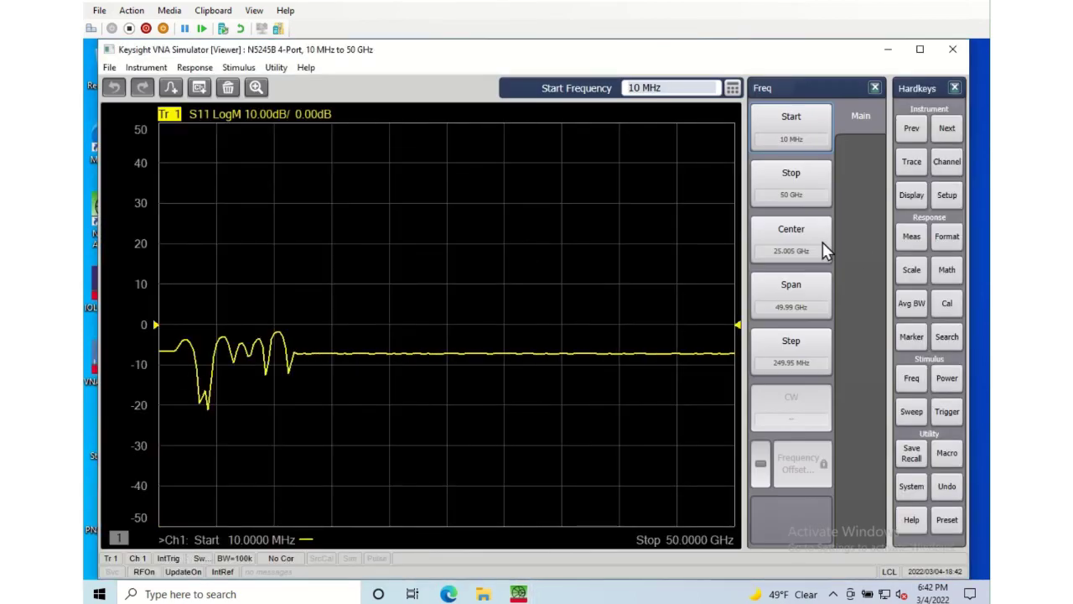
# - Switch the trace to S21 and clear the dummy DUT in Macro 1's Dummy DUT Tool
pyautogui.click(907, 243)
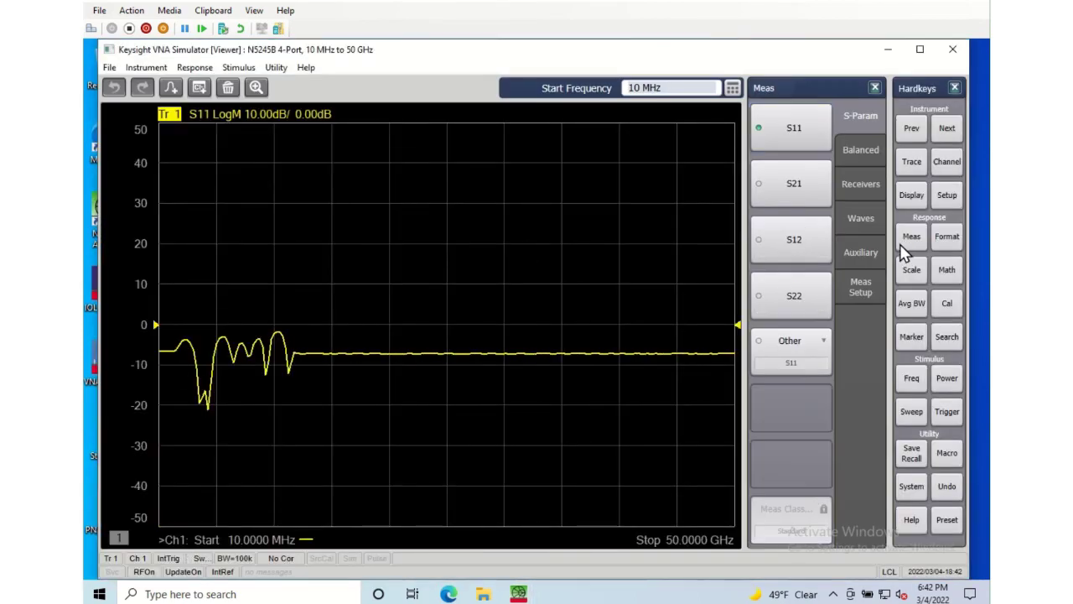
pyautogui.click(796, 192)
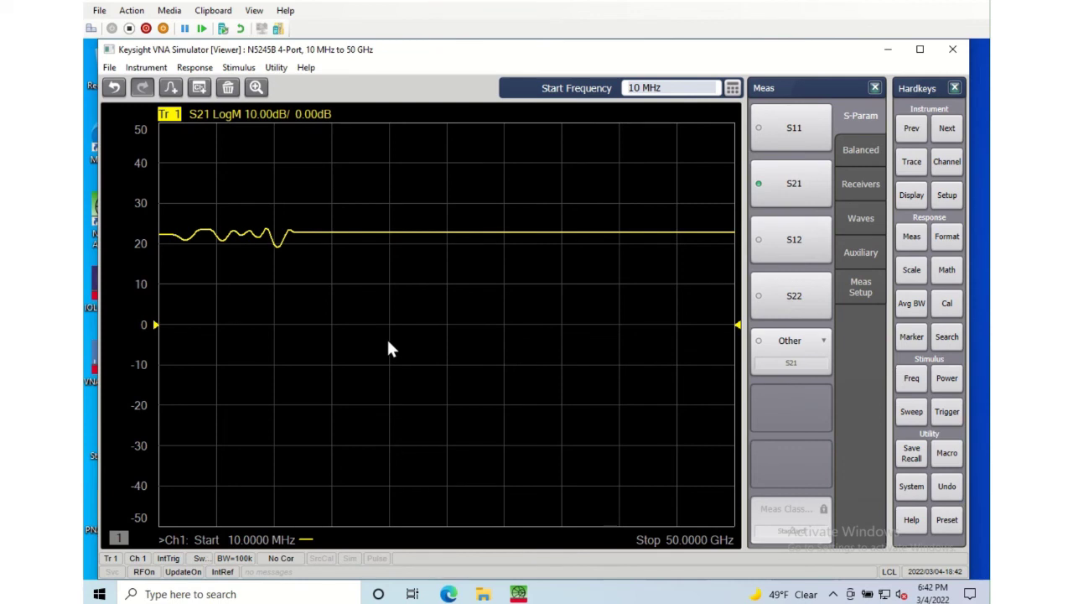
pyautogui.click(947, 453)
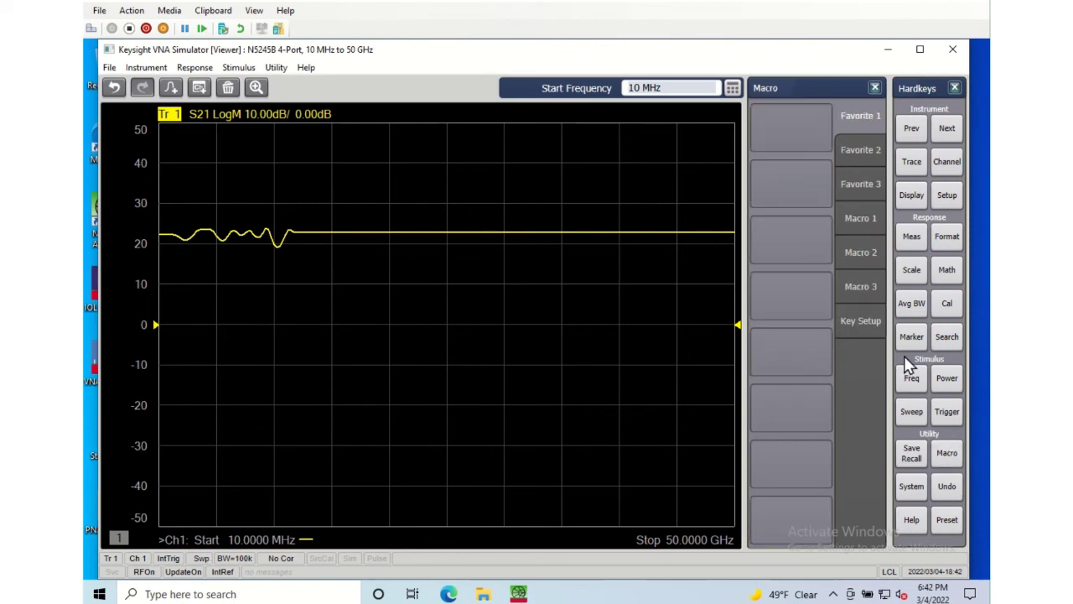
pyautogui.click(861, 220)
pyautogui.click(808, 470)
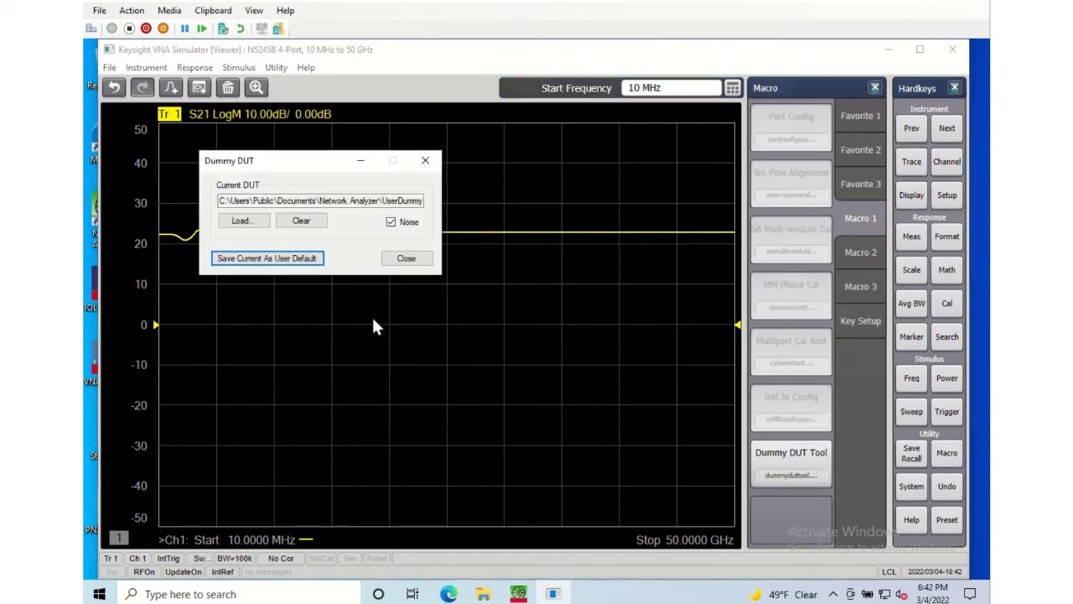
pyautogui.click(300, 228)
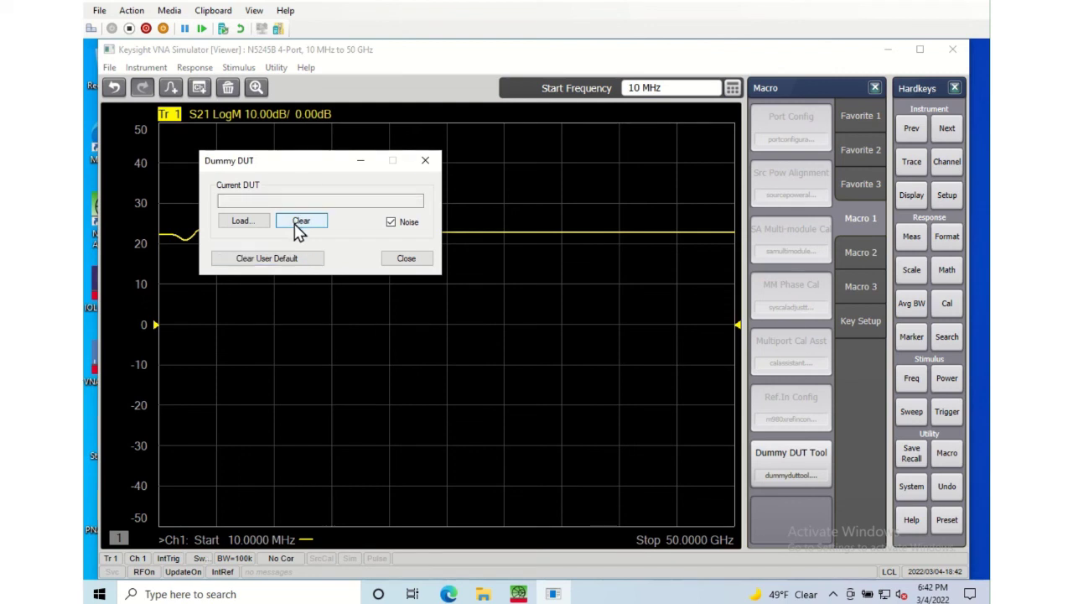
pyautogui.click(432, 163)
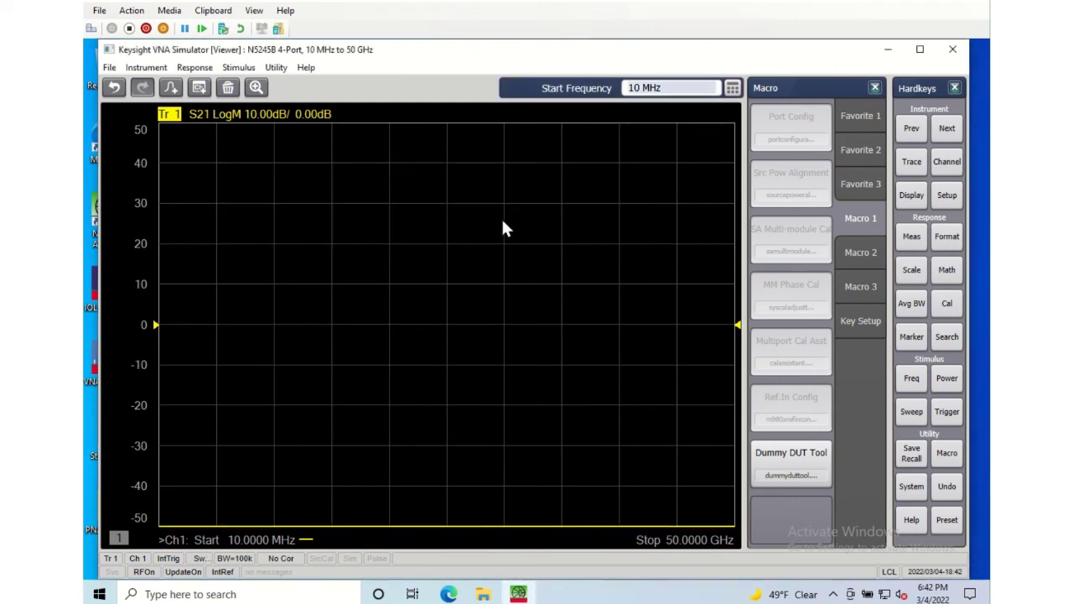